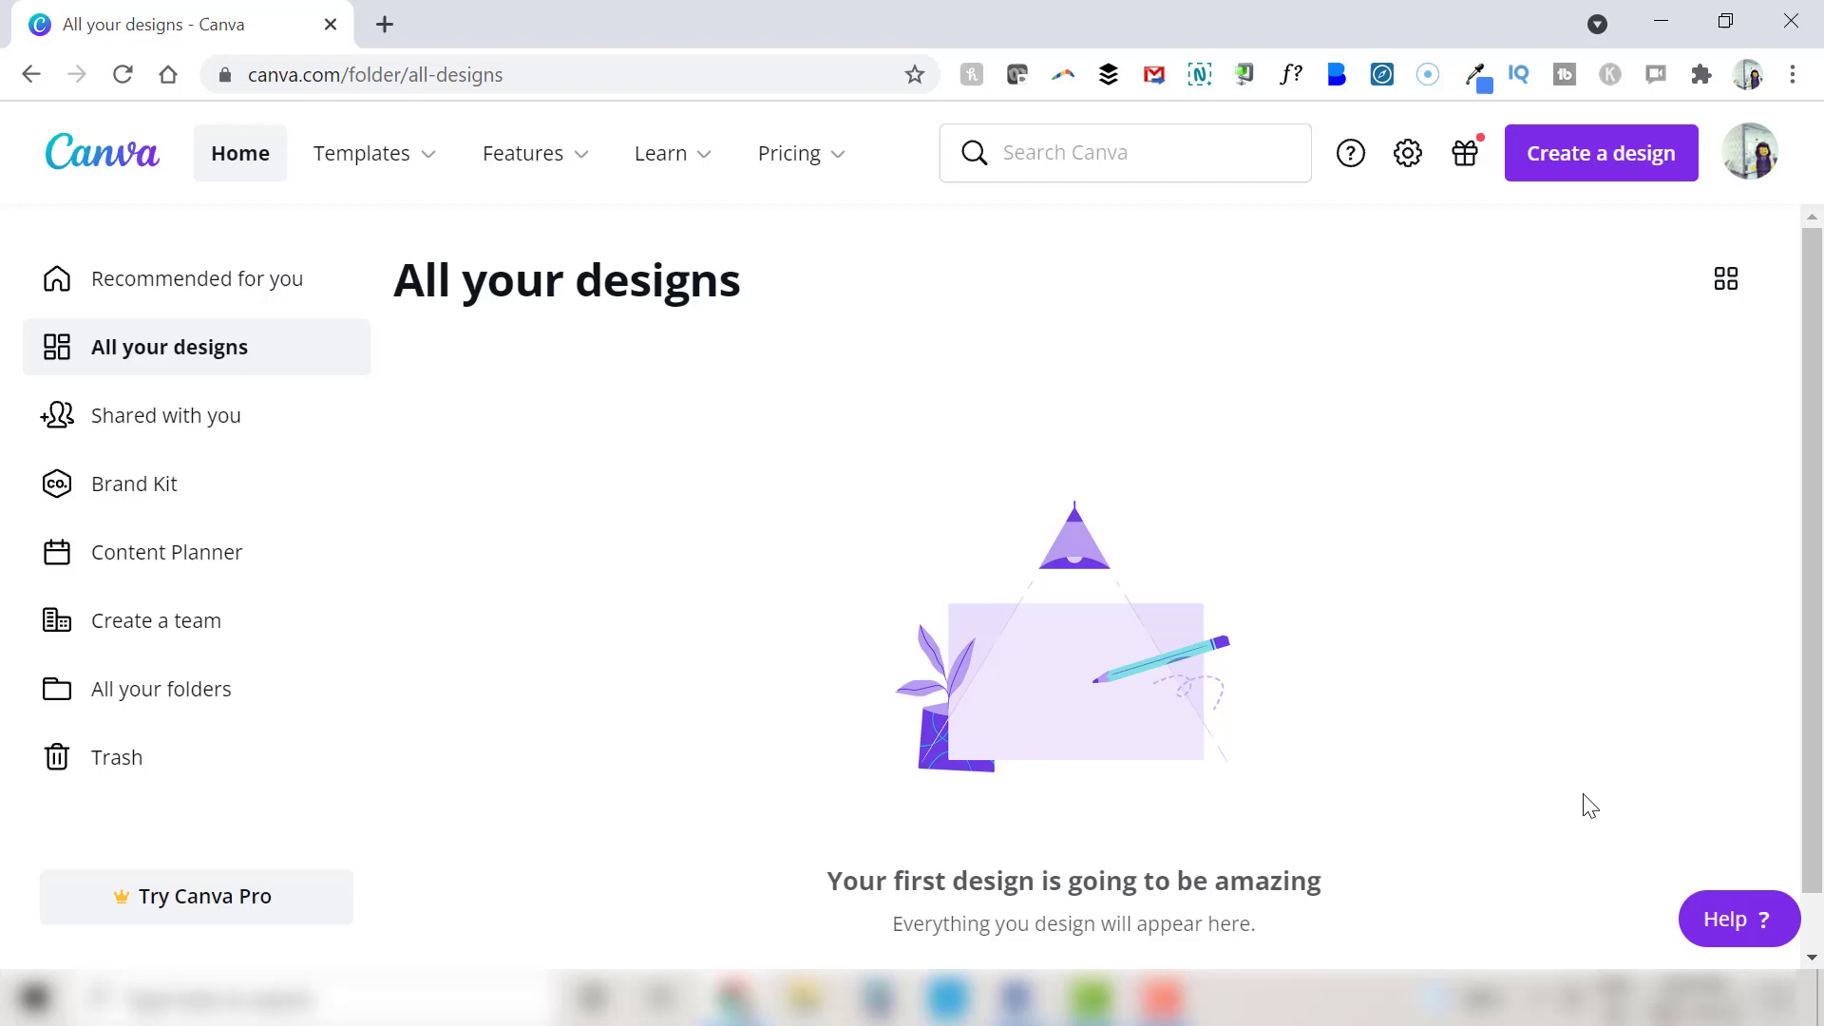
# Start a new blank 1000 x 250 Canvas Banner design by searching 'canva' among design types
pyautogui.click(1635, 165)
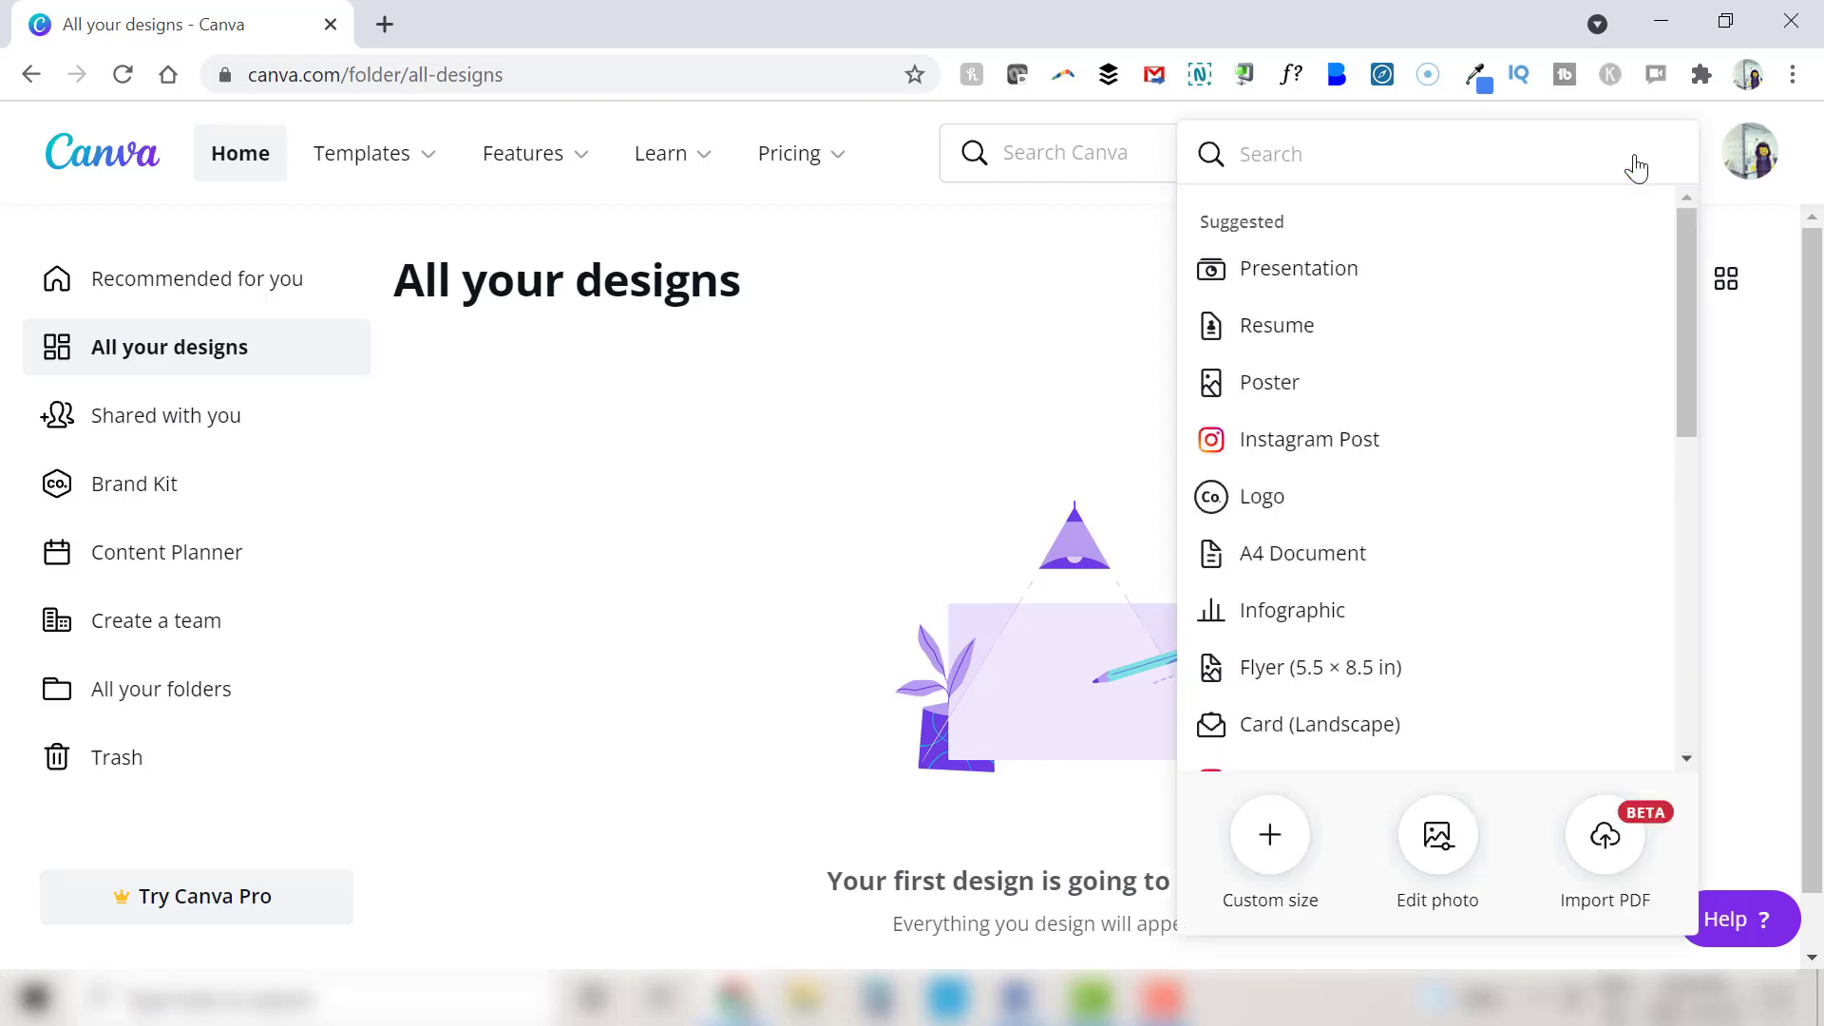
pyautogui.write('canva')
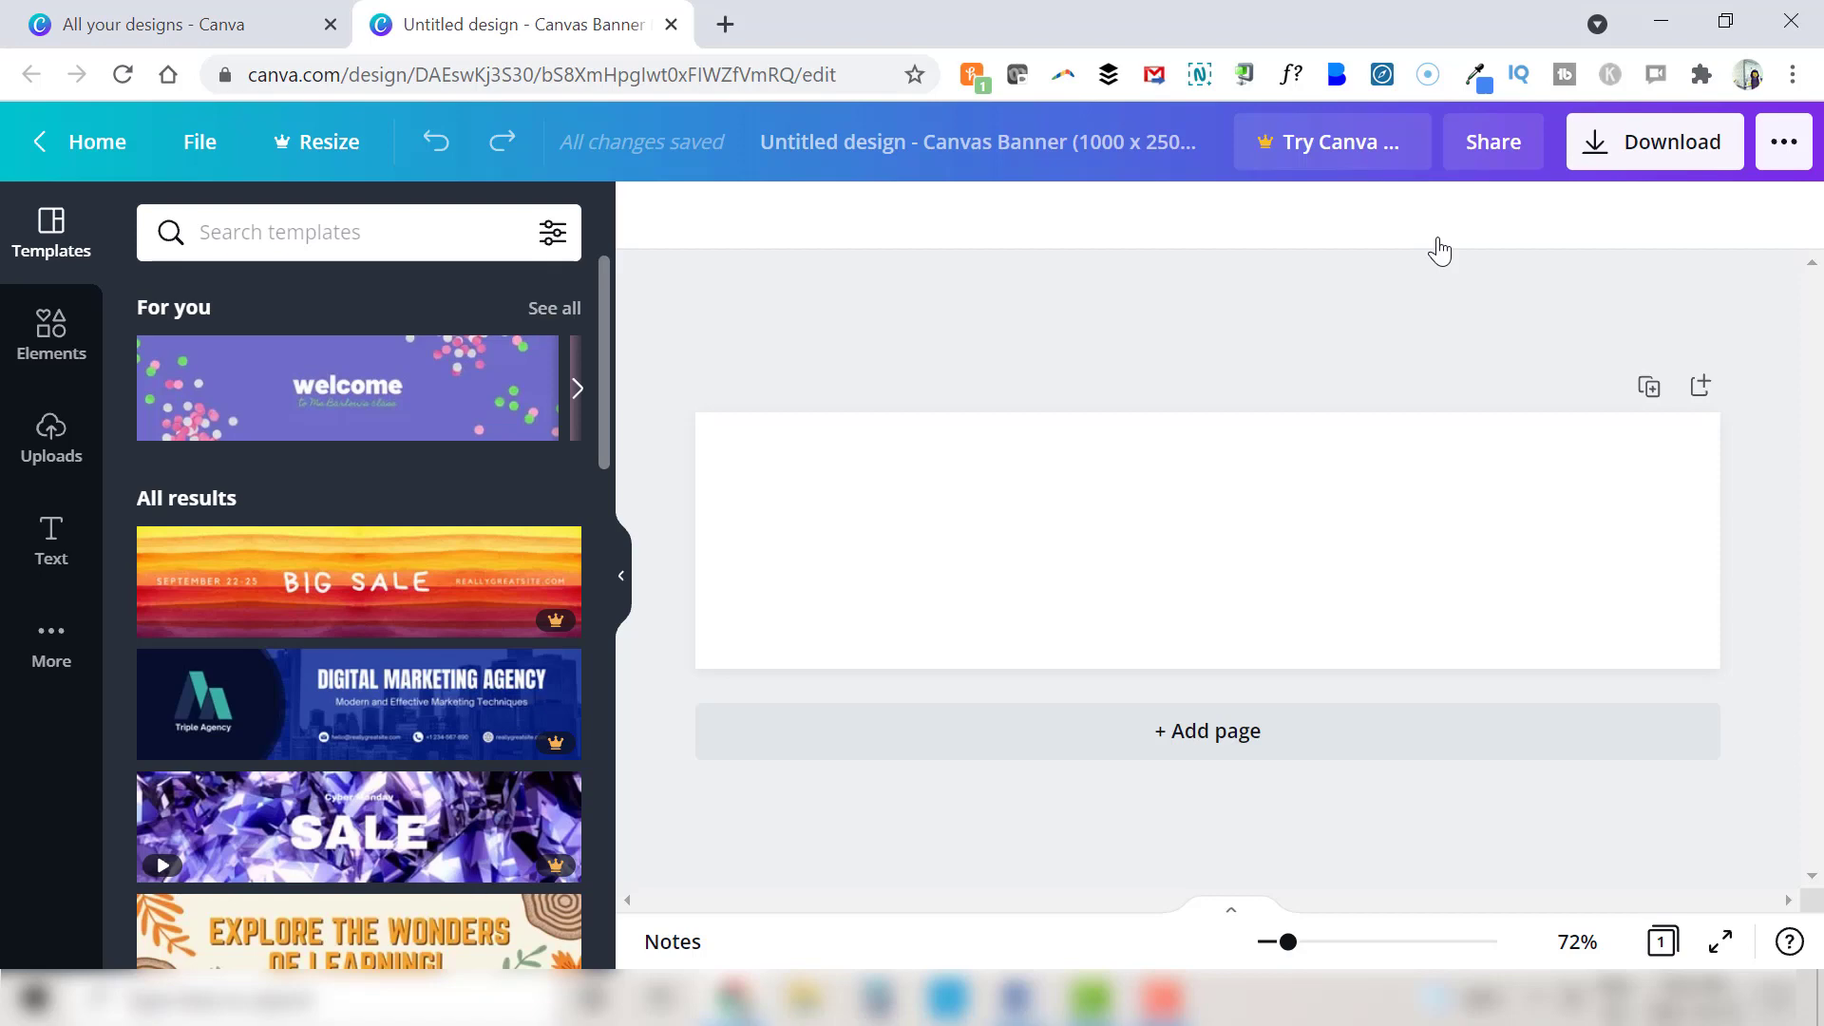
# Add a heading text box to the banner and replace its placeholder with the signer's name
pyautogui.click(61, 566)
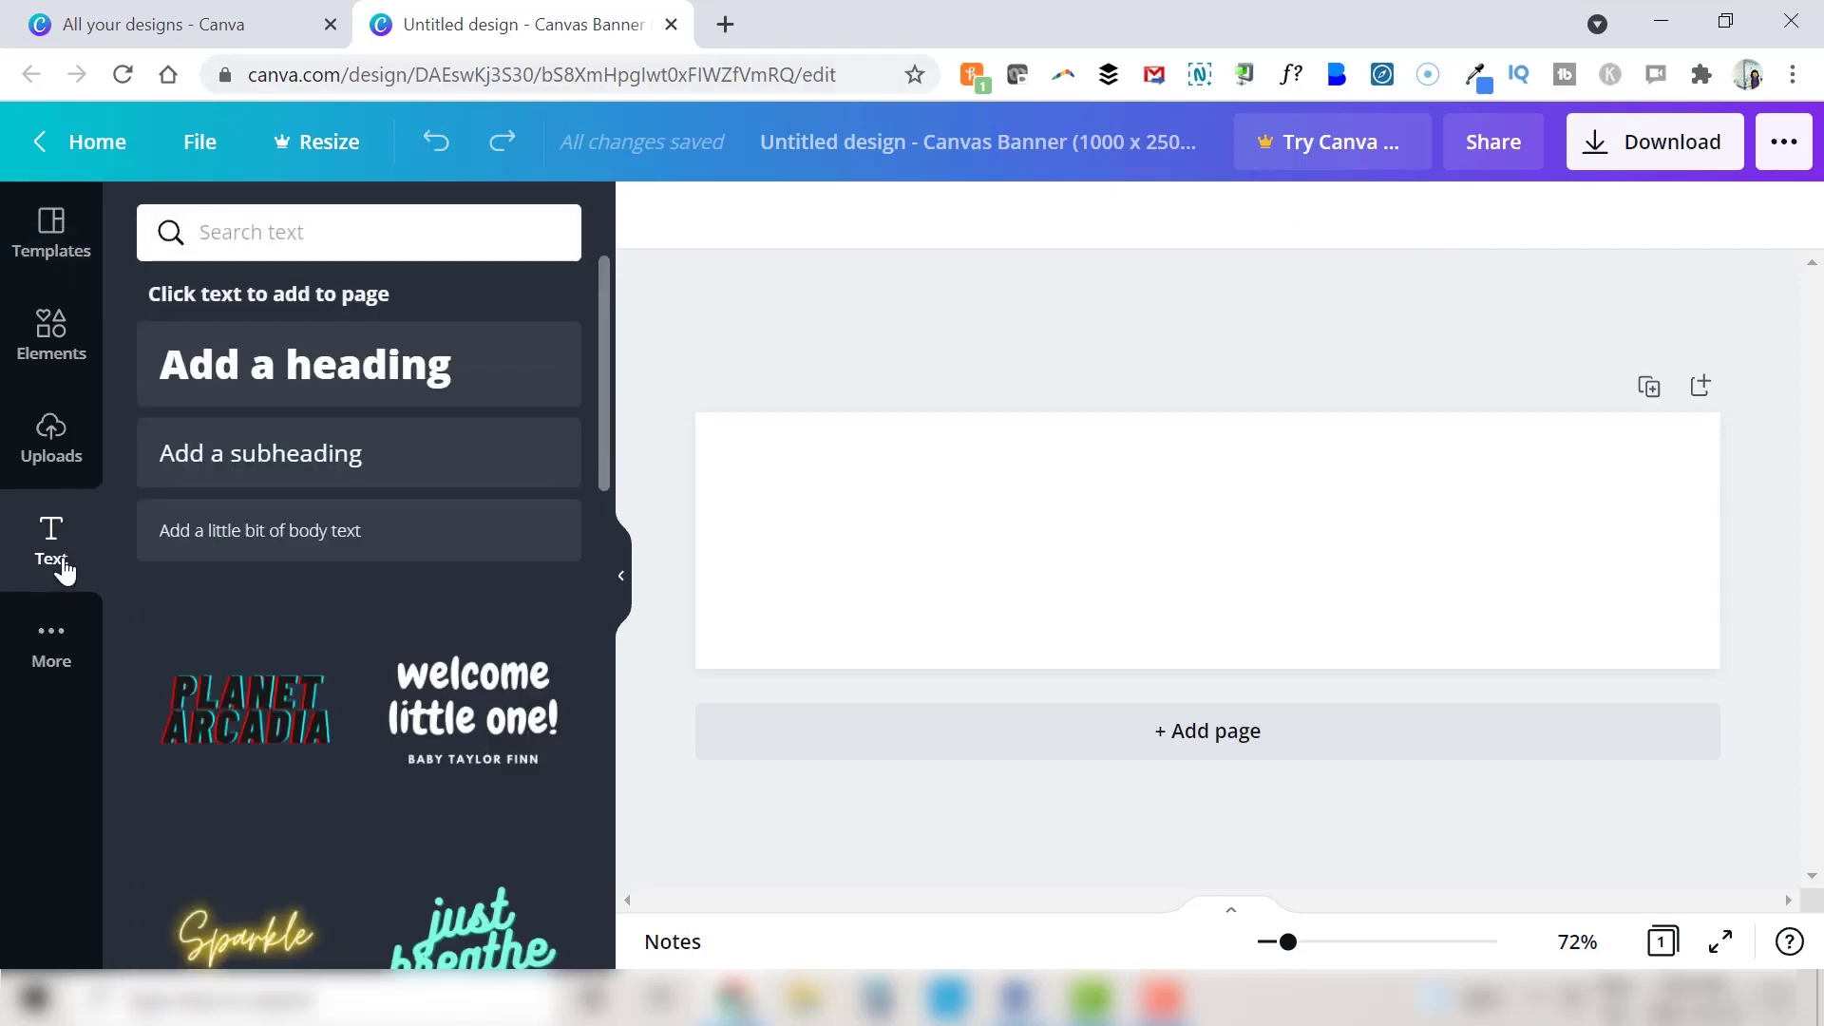
pyautogui.click(348, 393)
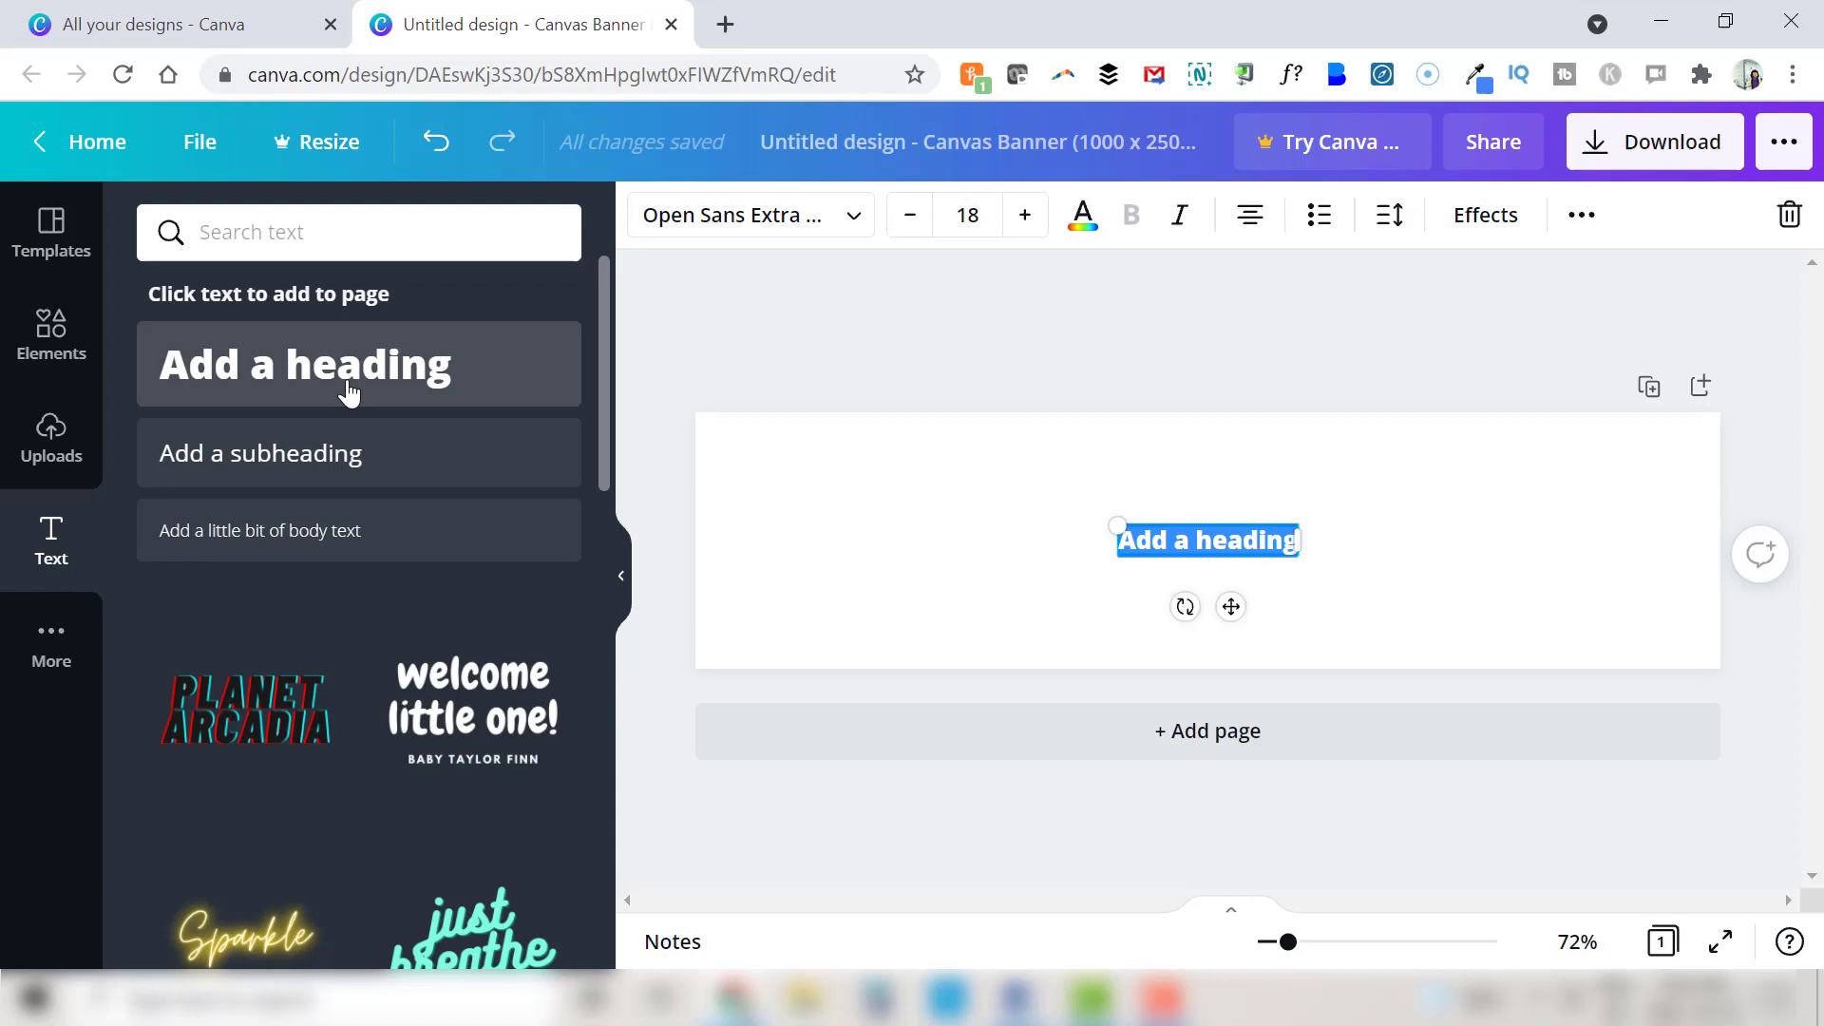
pyautogui.write('Dwight Schrute')
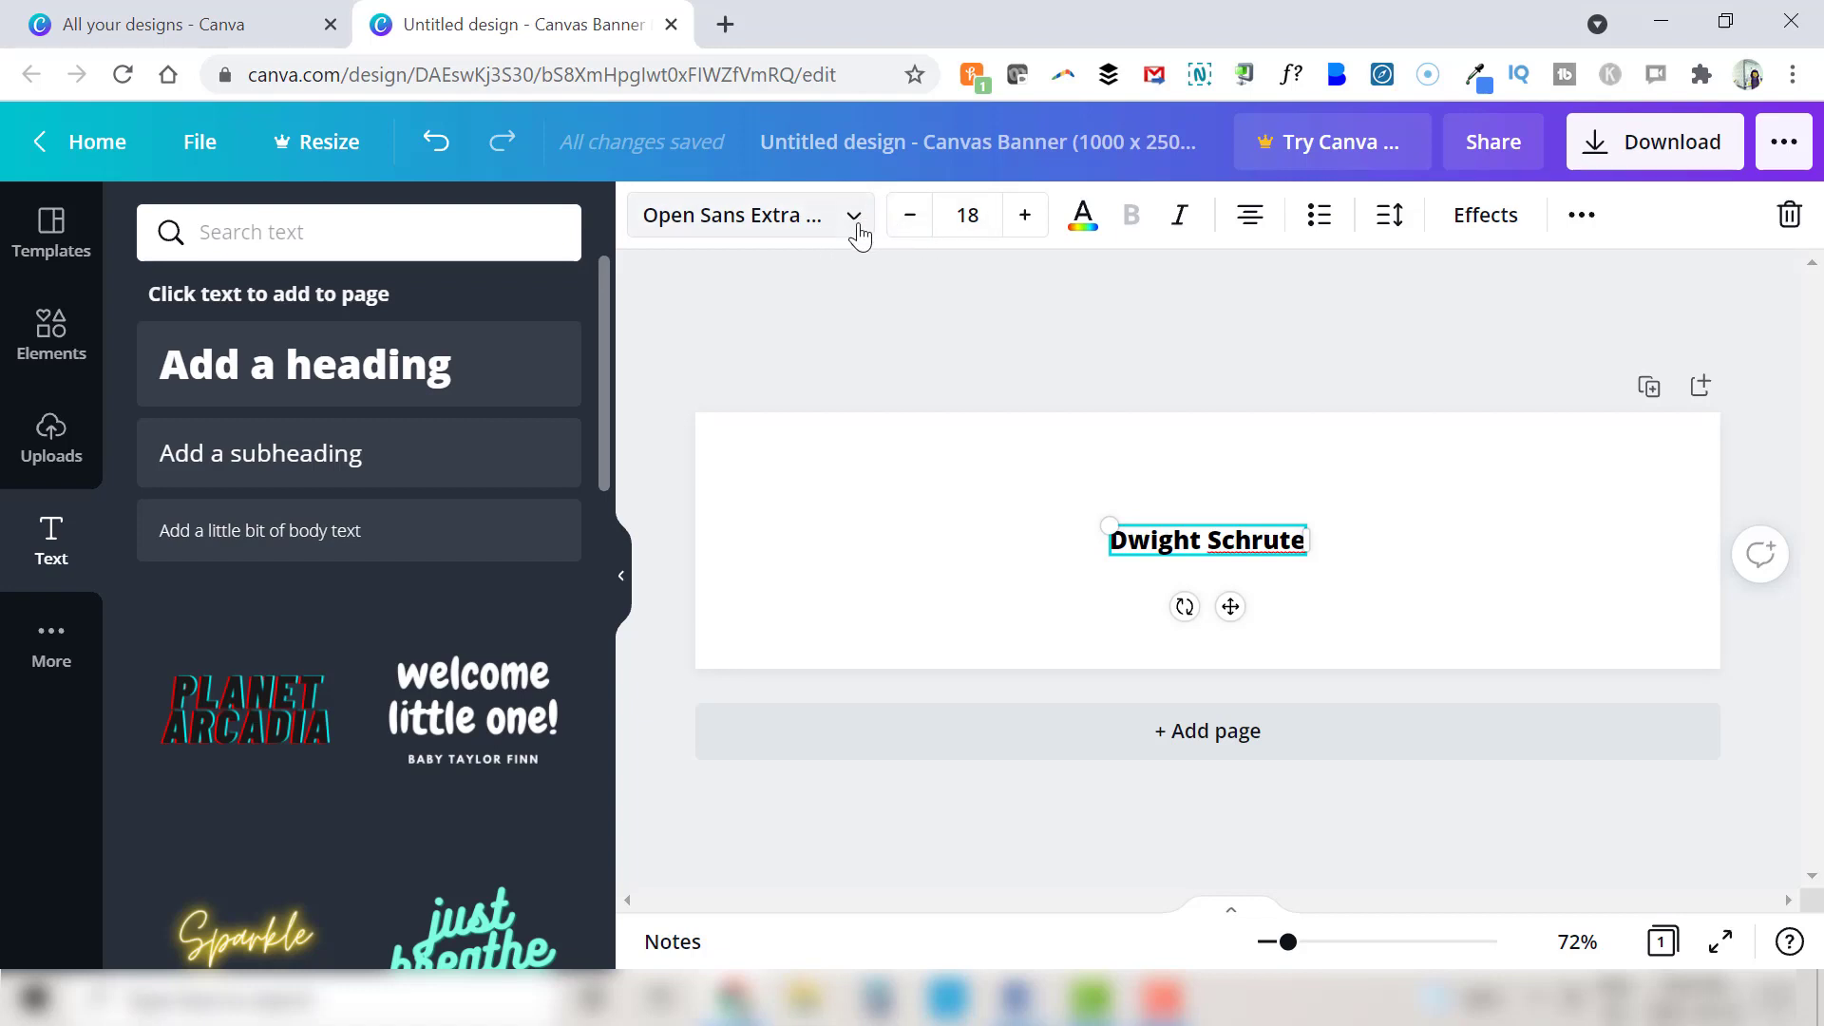
# Search the fonts for 'handwriting' and preview several handwriting results on the name
pyautogui.click(855, 228)
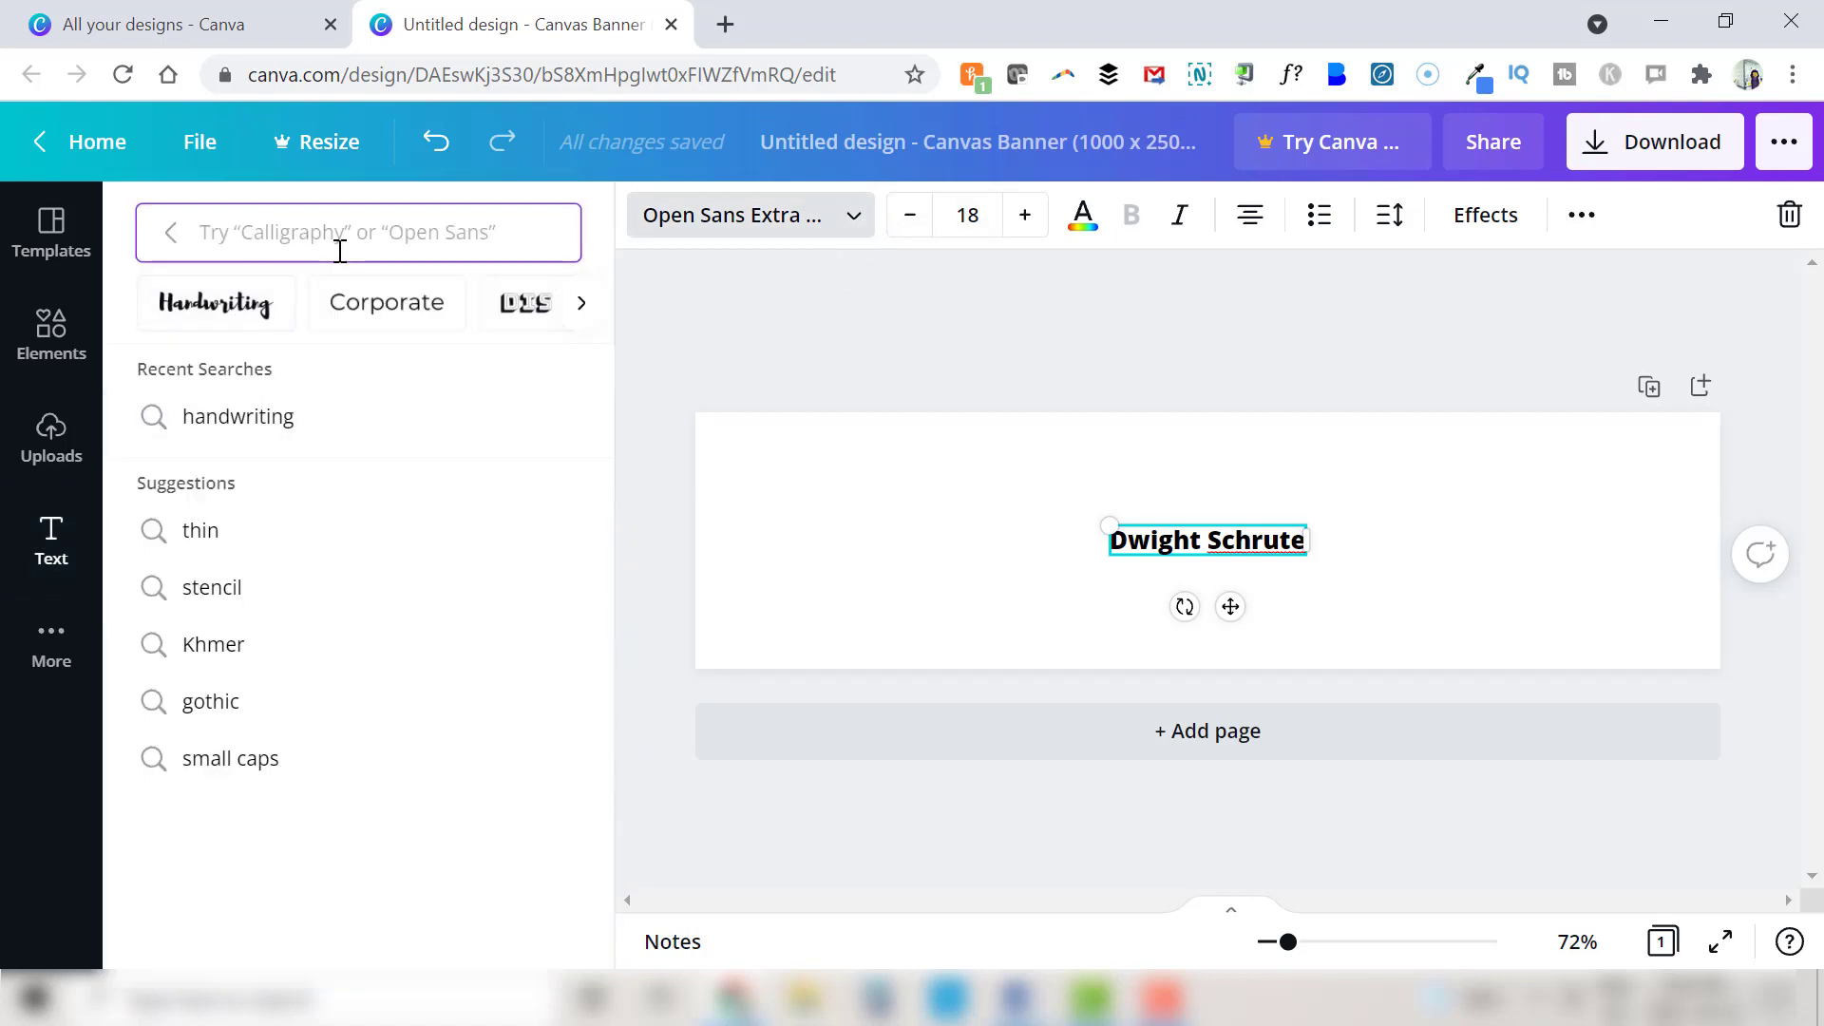
pyautogui.write('handwr')
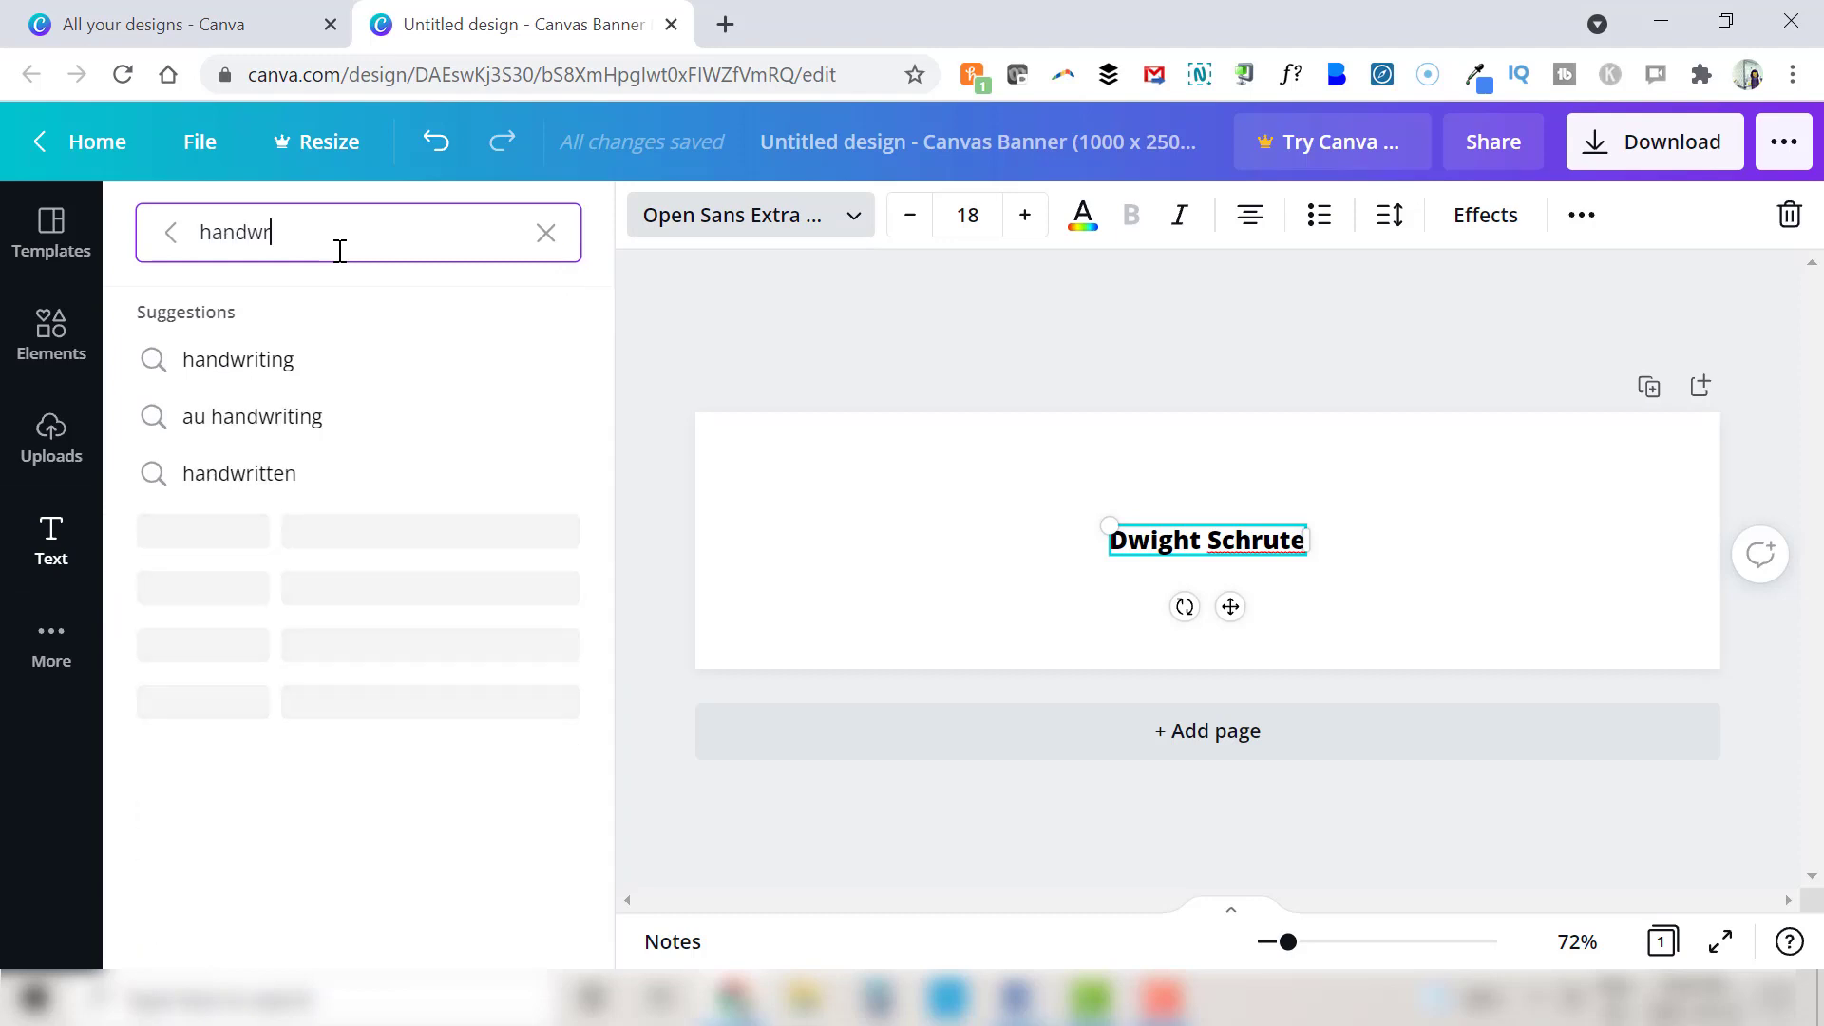
pyautogui.write('iting')
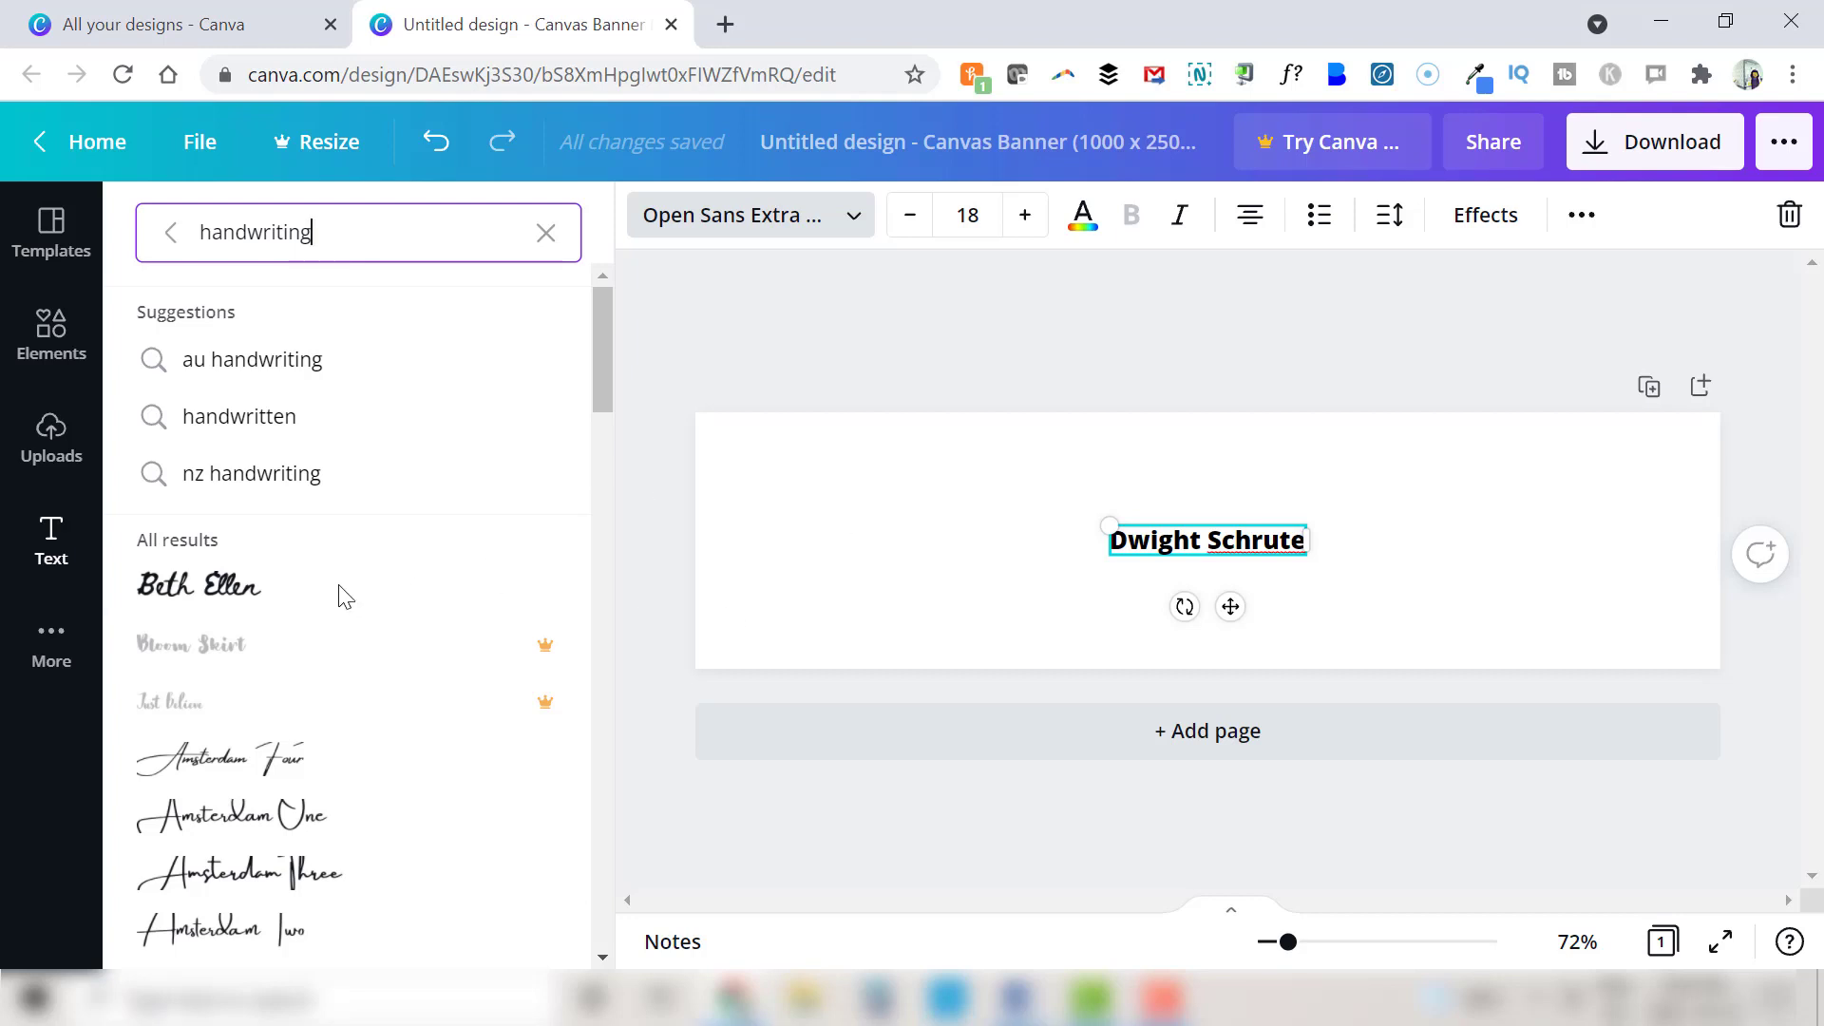
pyautogui.click(1321, 941)
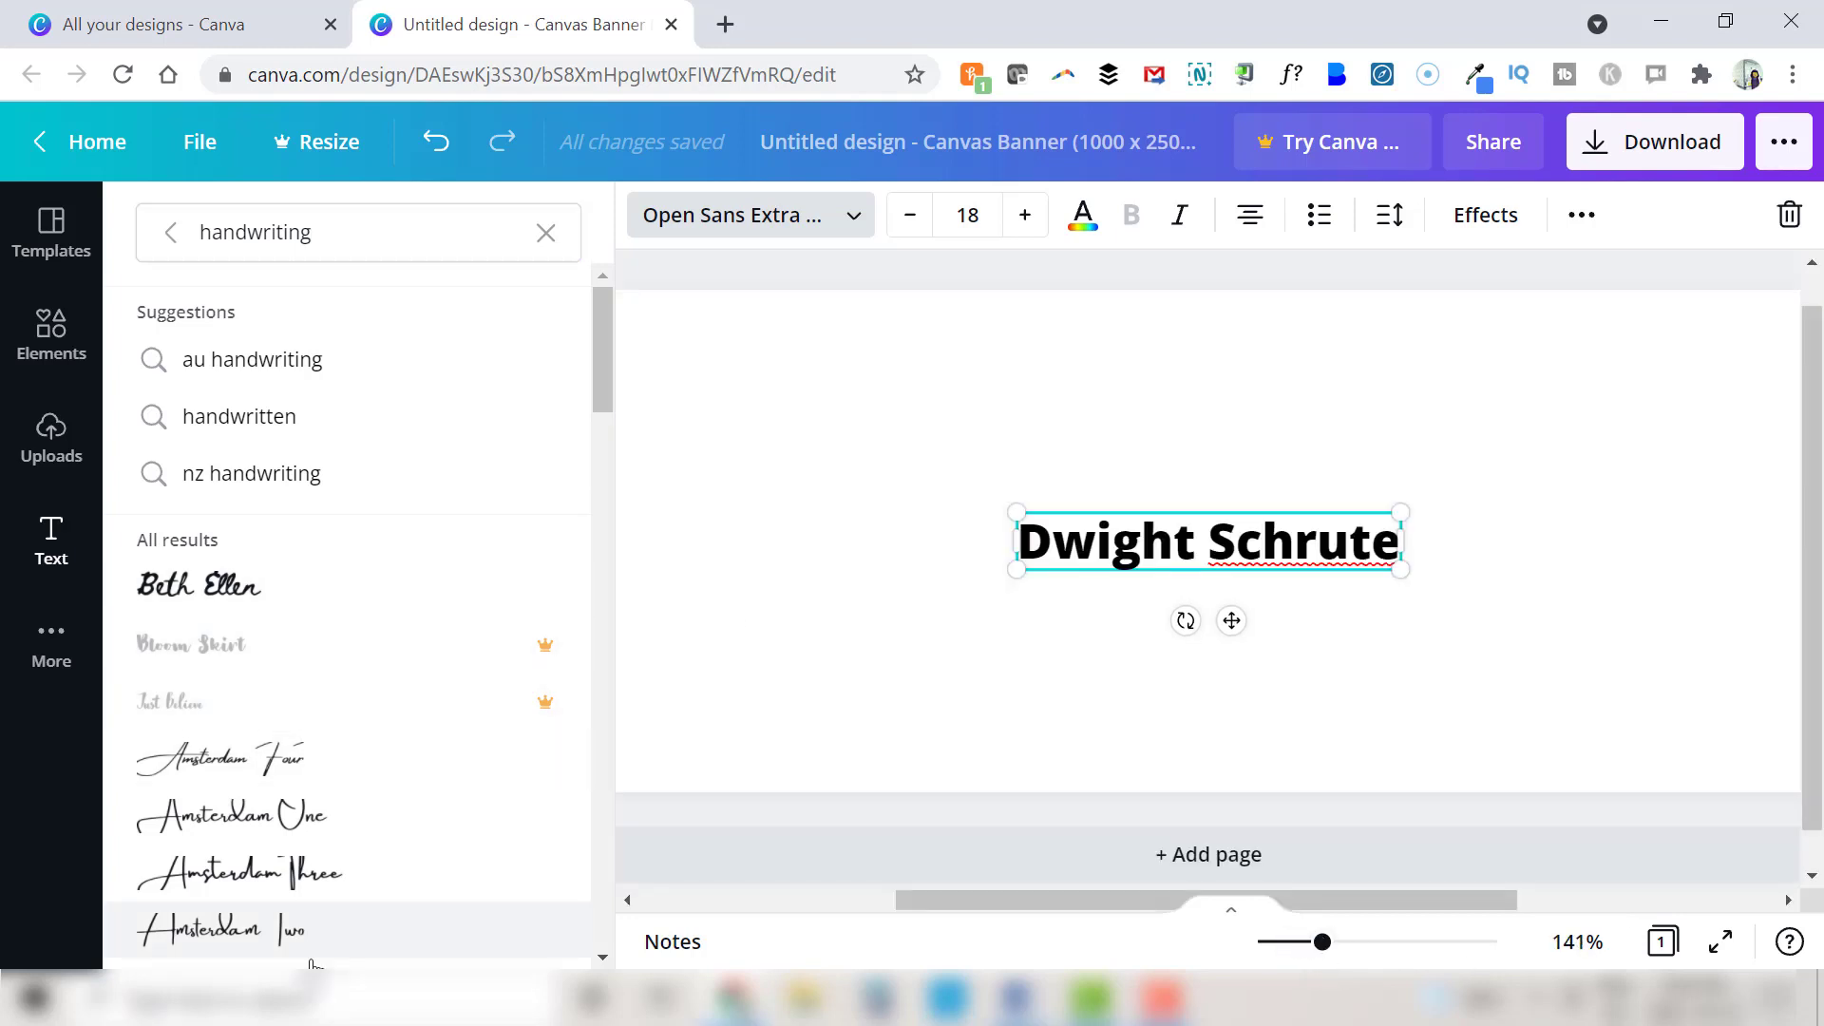
pyautogui.scroll(-2, 238, 722)
pyautogui.click(220, 617)
pyautogui.scroll(-5, 297, 769)
pyautogui.click(290, 703)
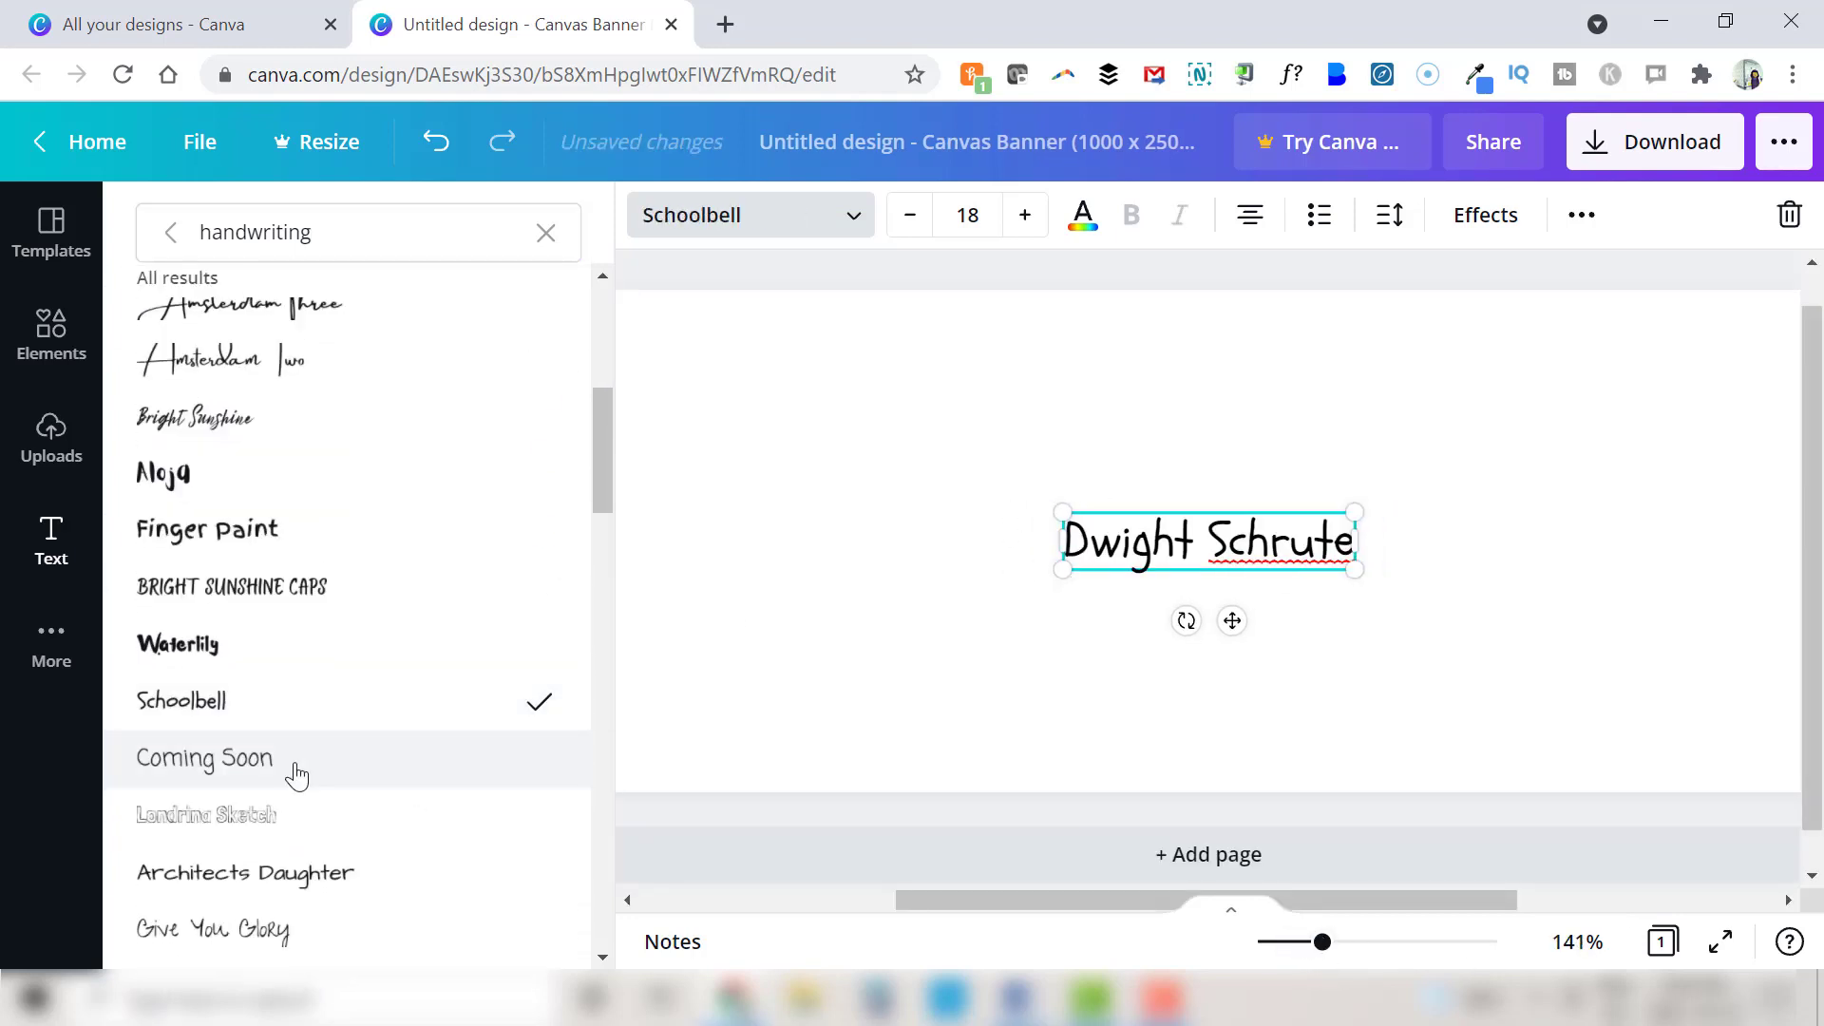
pyautogui.scroll(-3, 293, 741)
pyautogui.click(270, 715)
pyautogui.scroll(-3, 270, 722)
# Compare Amatic SC and Bimbo, then set the name in Amsterdam Four
pyautogui.click(236, 755)
pyautogui.scroll(-4, 240, 758)
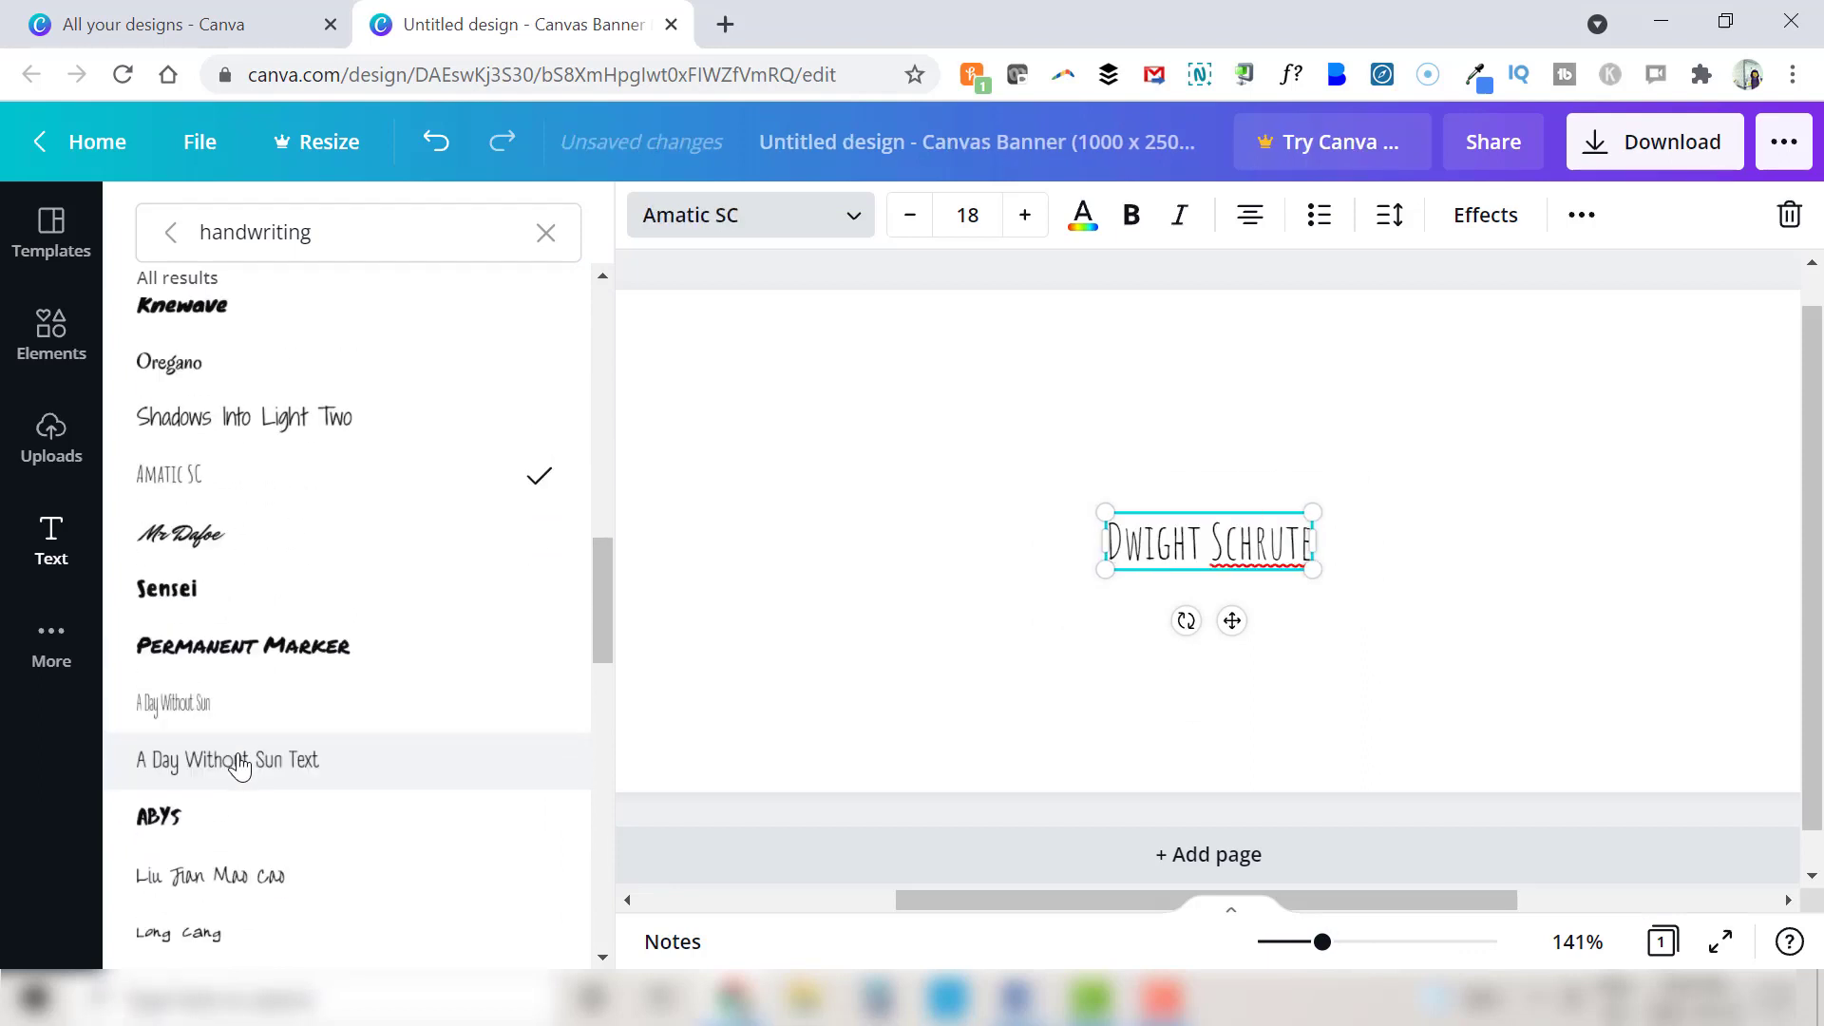
pyautogui.click(246, 752)
pyautogui.click(235, 849)
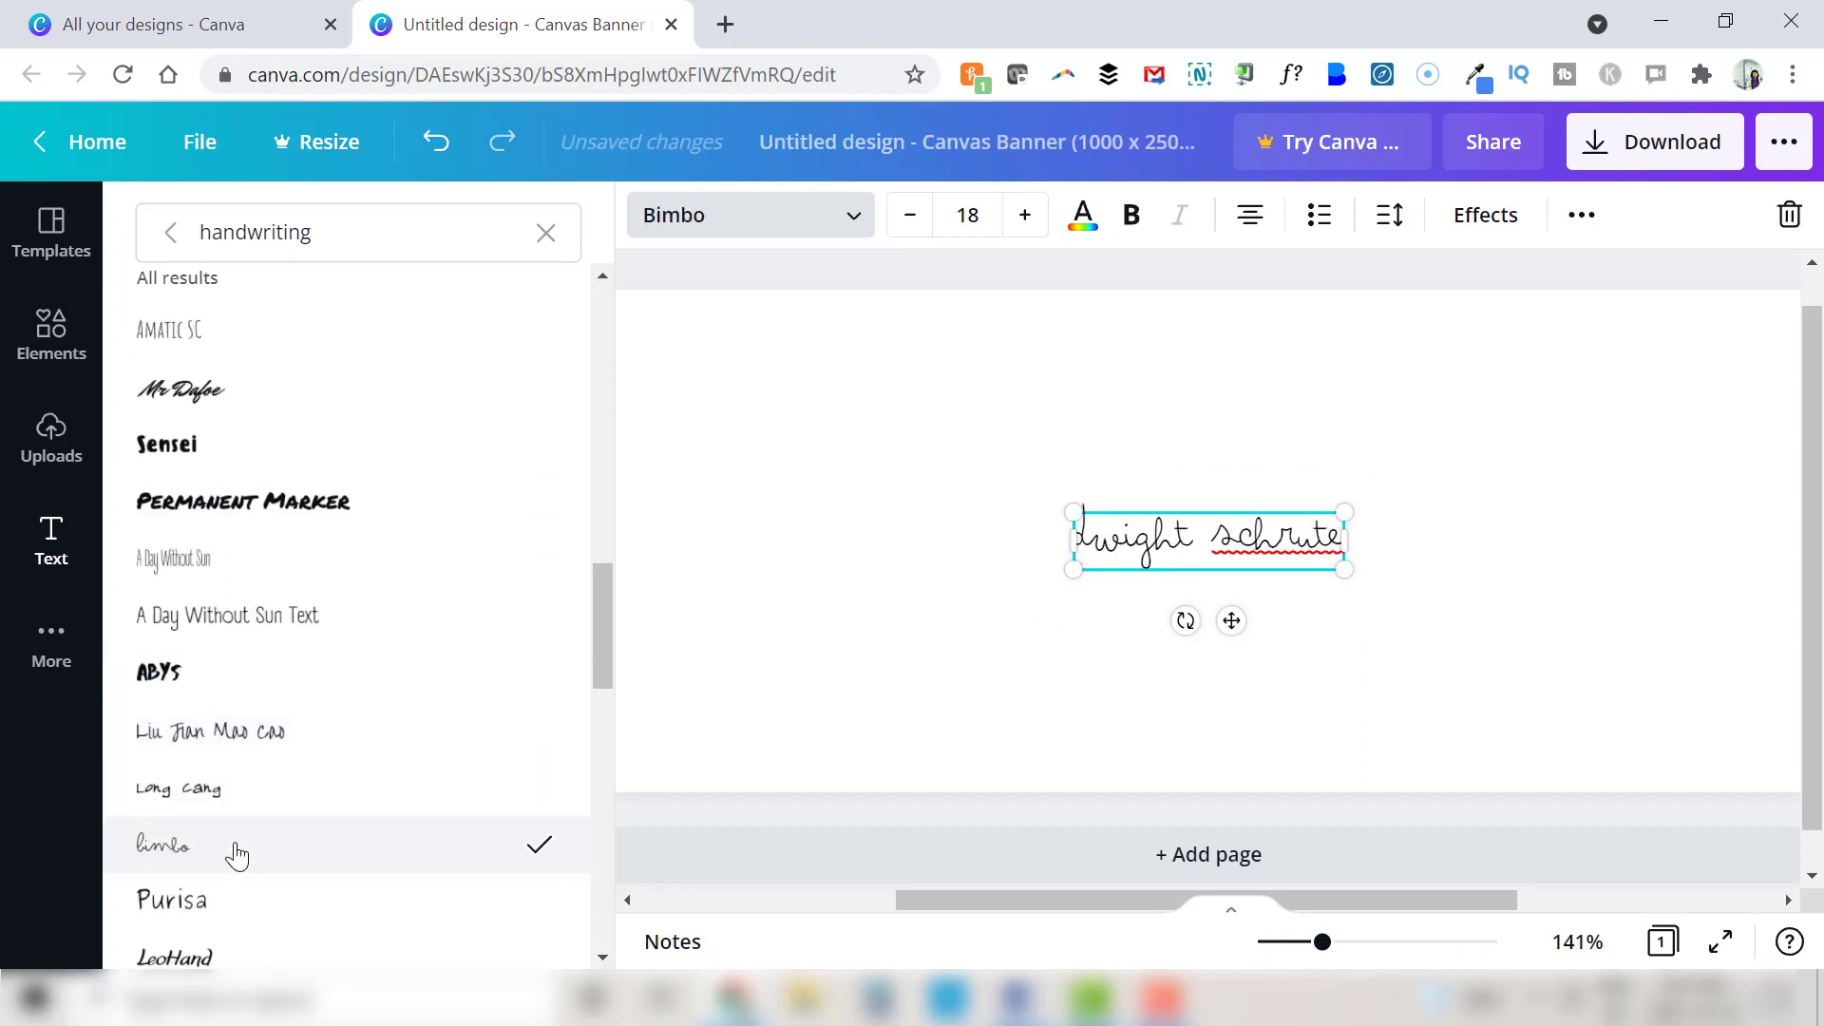
pyautogui.scroll(5, 237, 855)
pyautogui.click(332, 623)
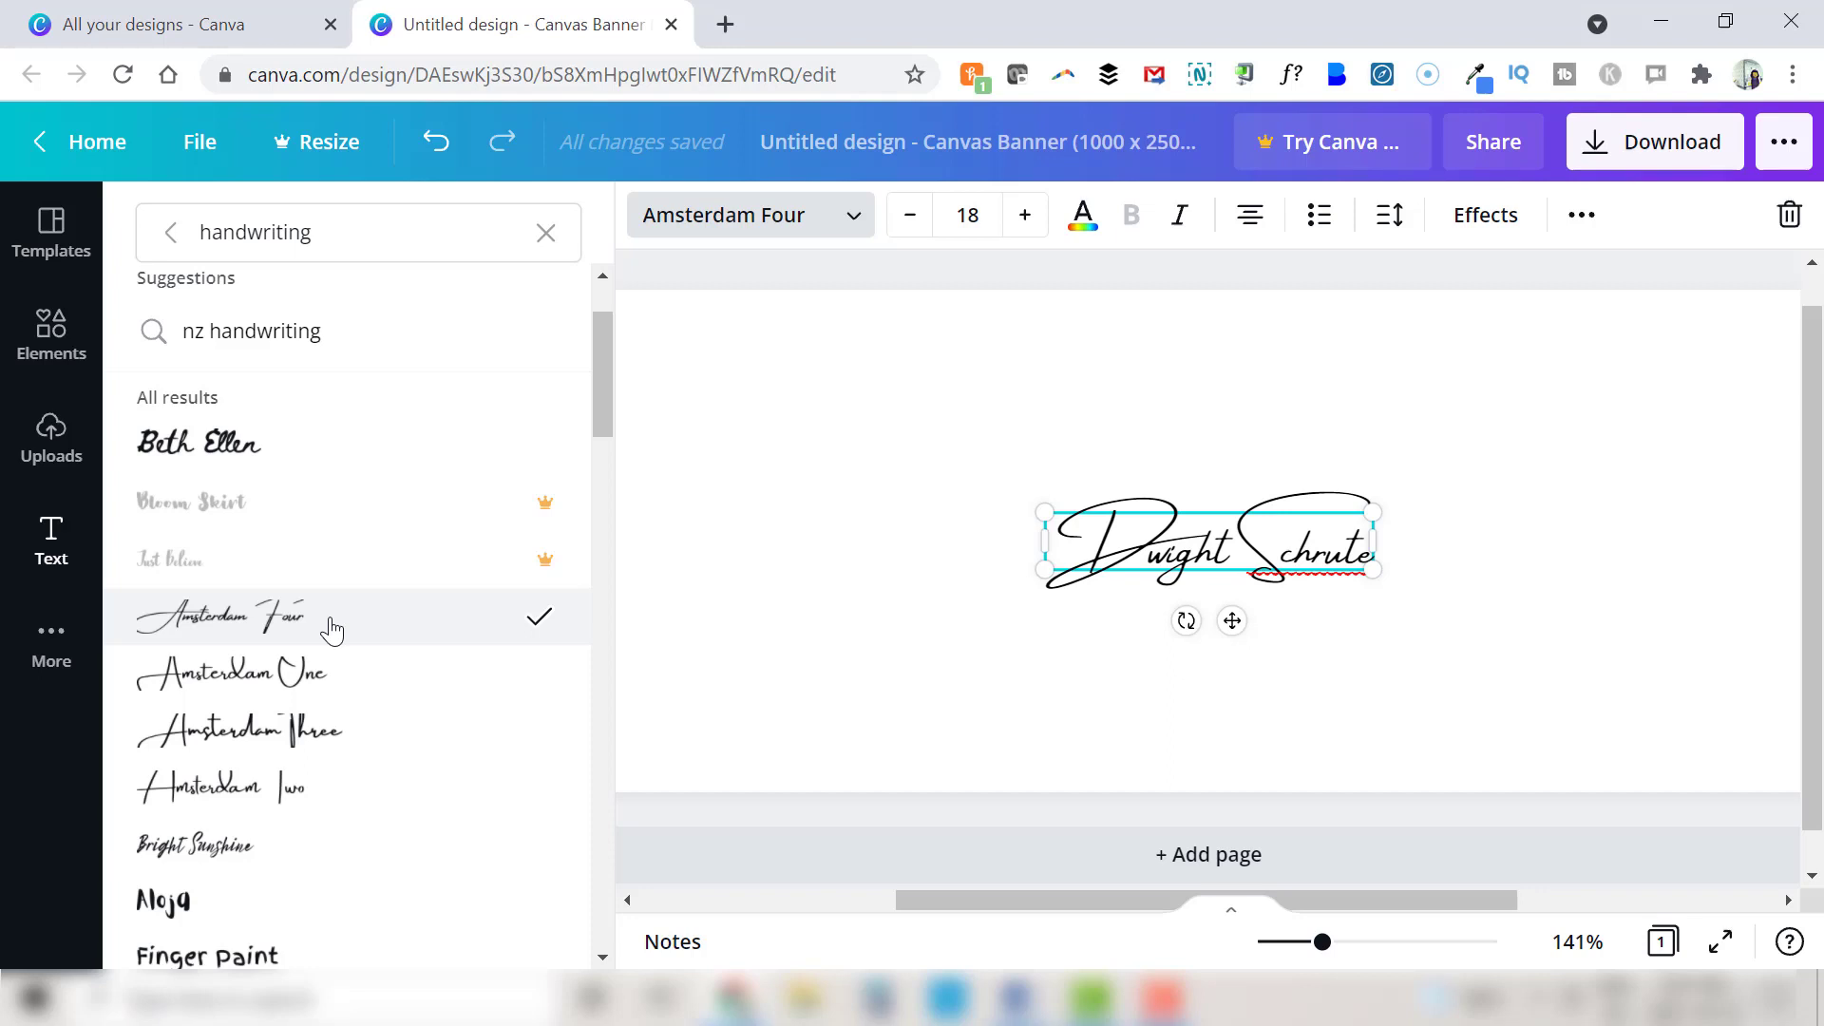
# Left-align and enlarge the handwritten name to fill the banner, then start the PNG download
pyautogui.hotkey('ctrl', 'alt', '0')
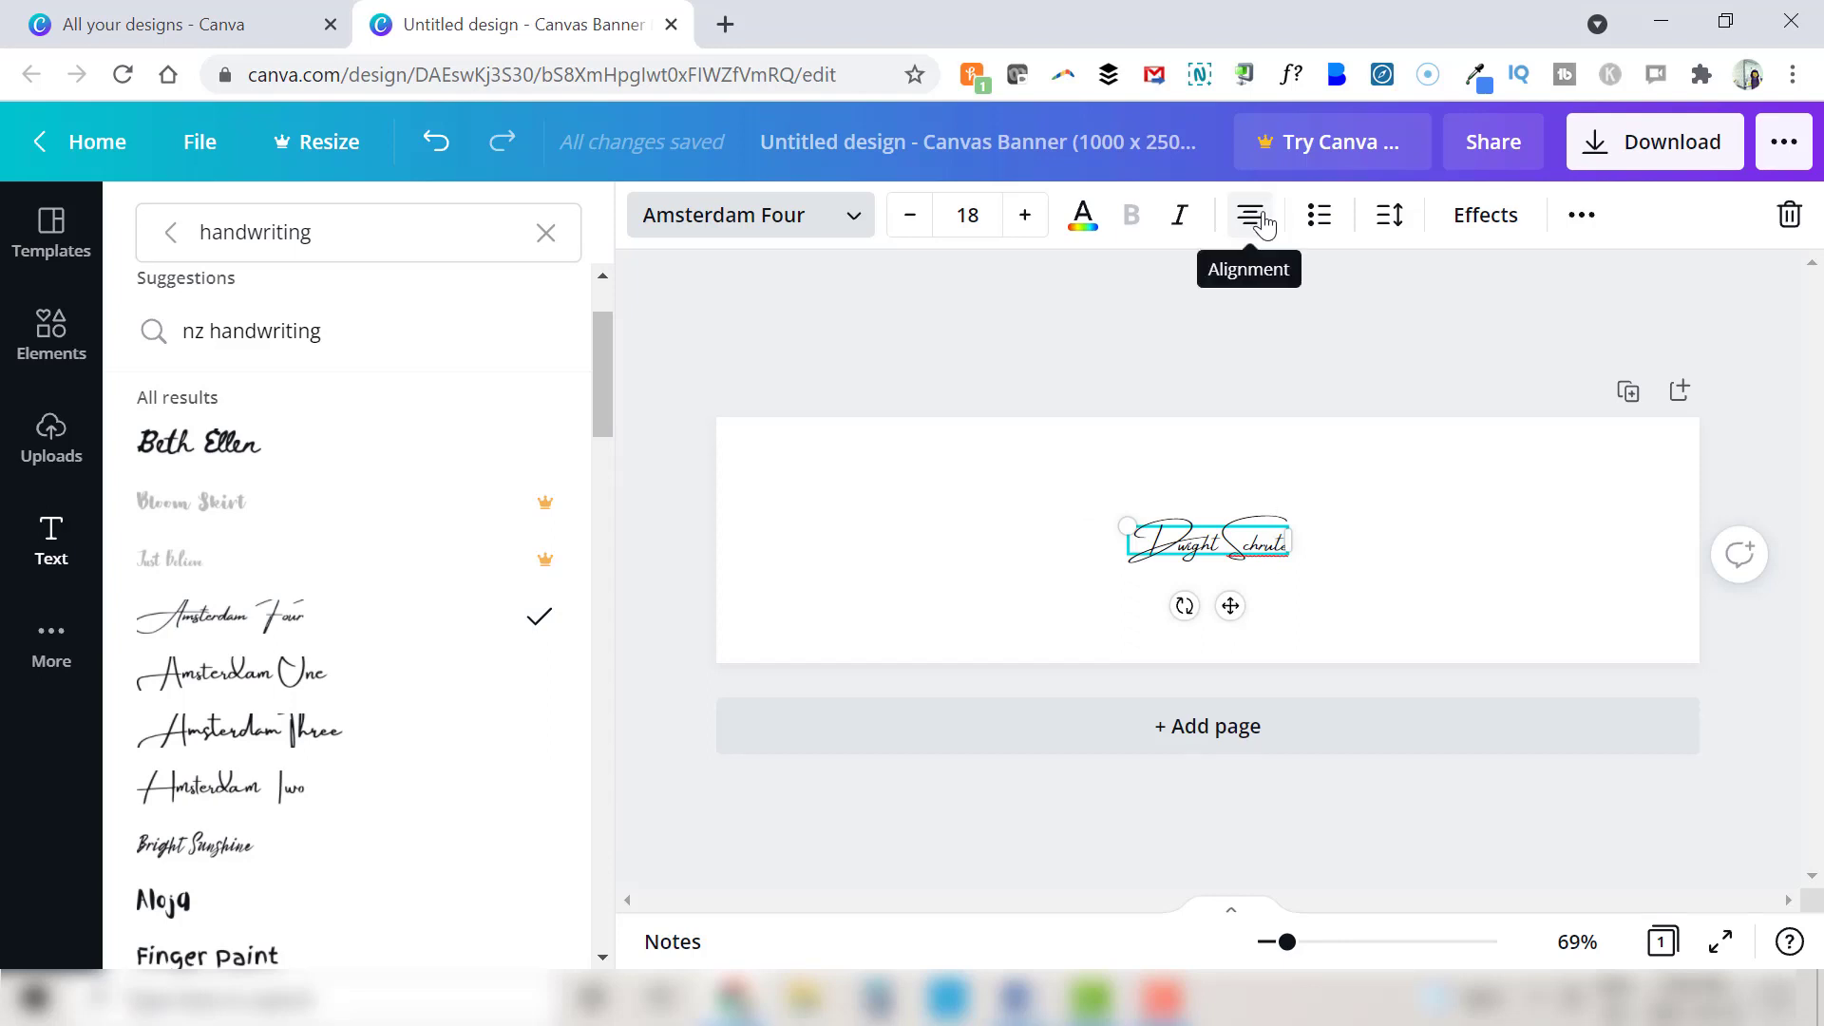
pyautogui.click(1263, 222)
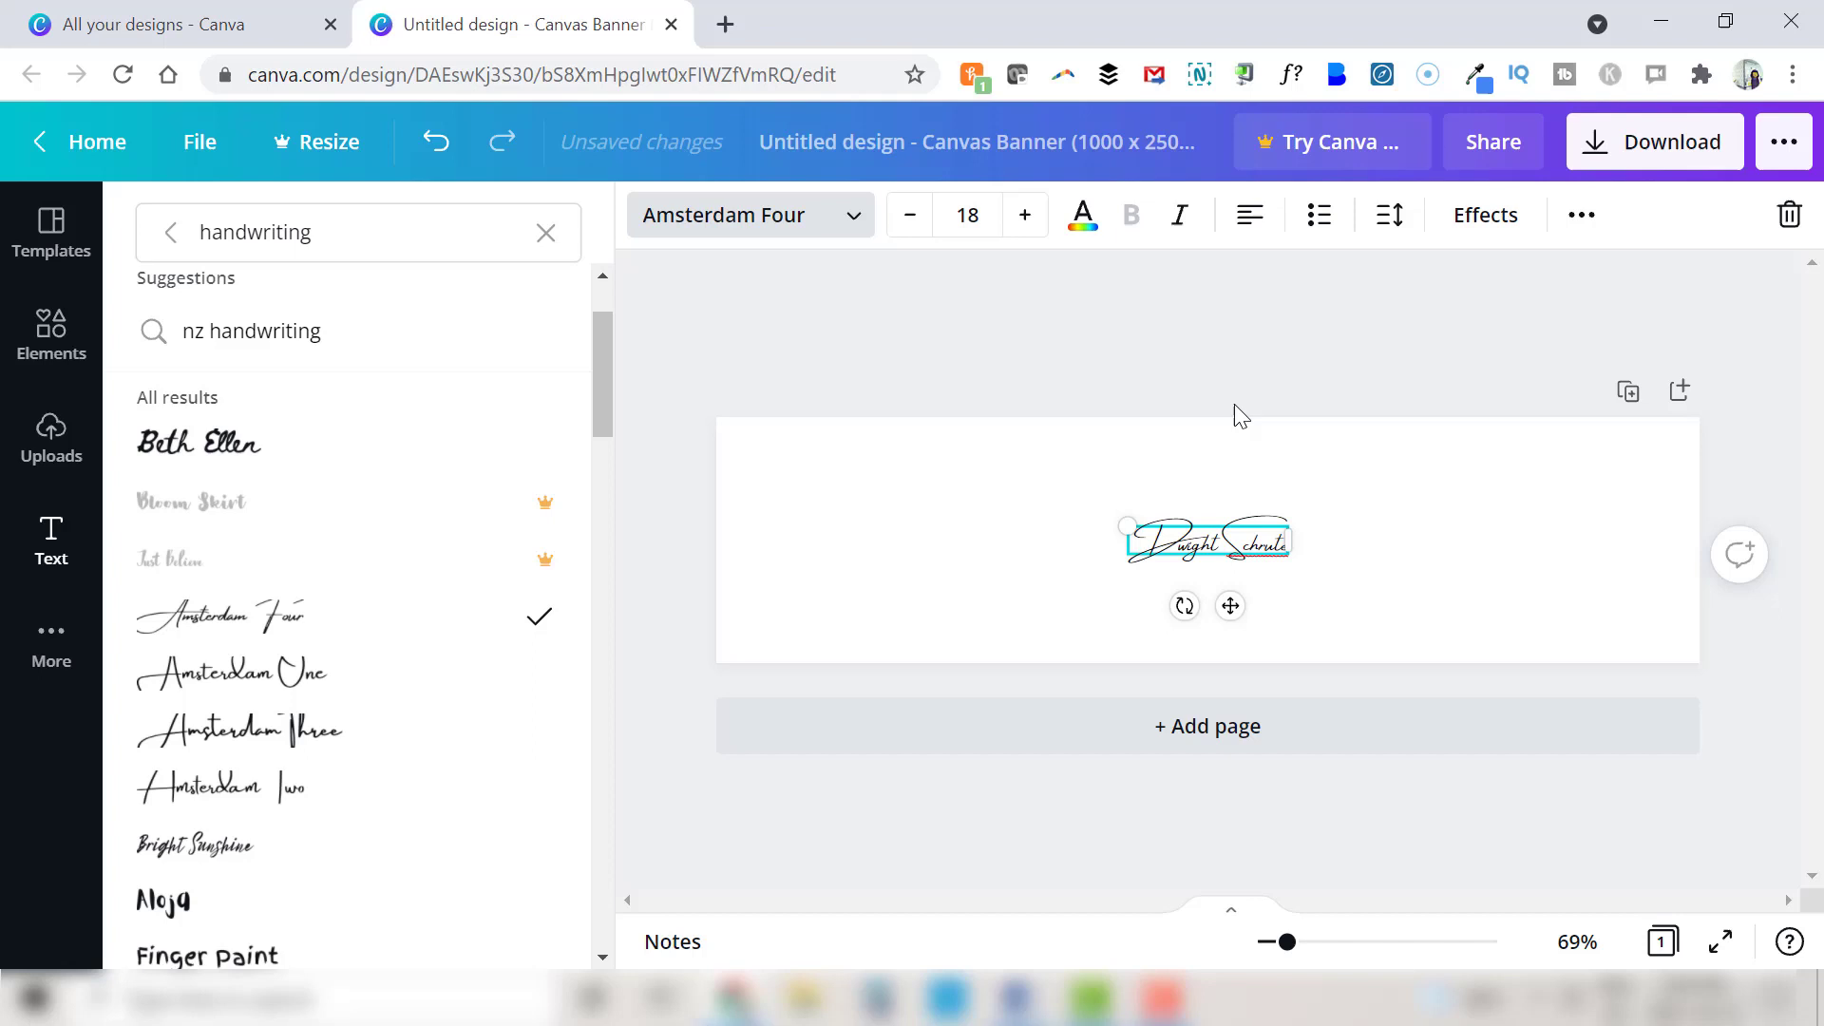
pyautogui.moveTo(1131, 528); pyautogui.dragTo(749, 422)
pyautogui.moveTo(1294, 554); pyautogui.dragTo(1468, 589)
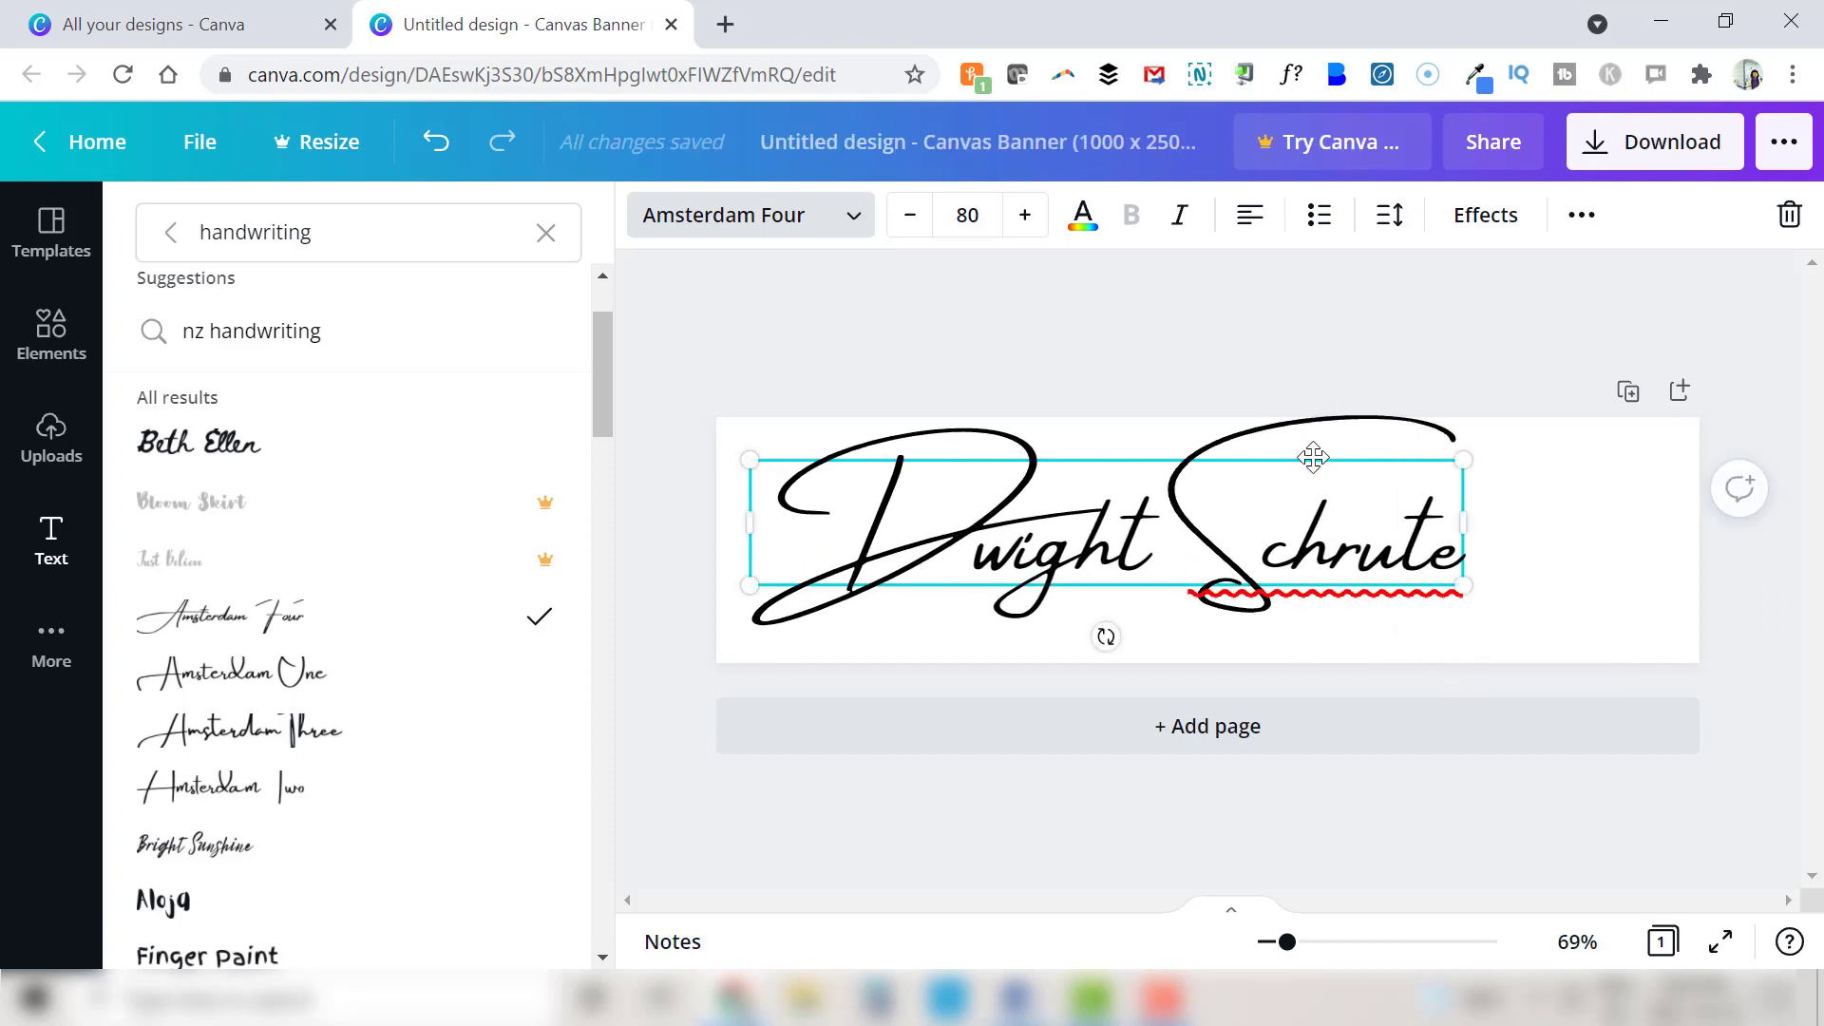
pyautogui.moveTo(1310, 447); pyautogui.dragTo(1294, 475)
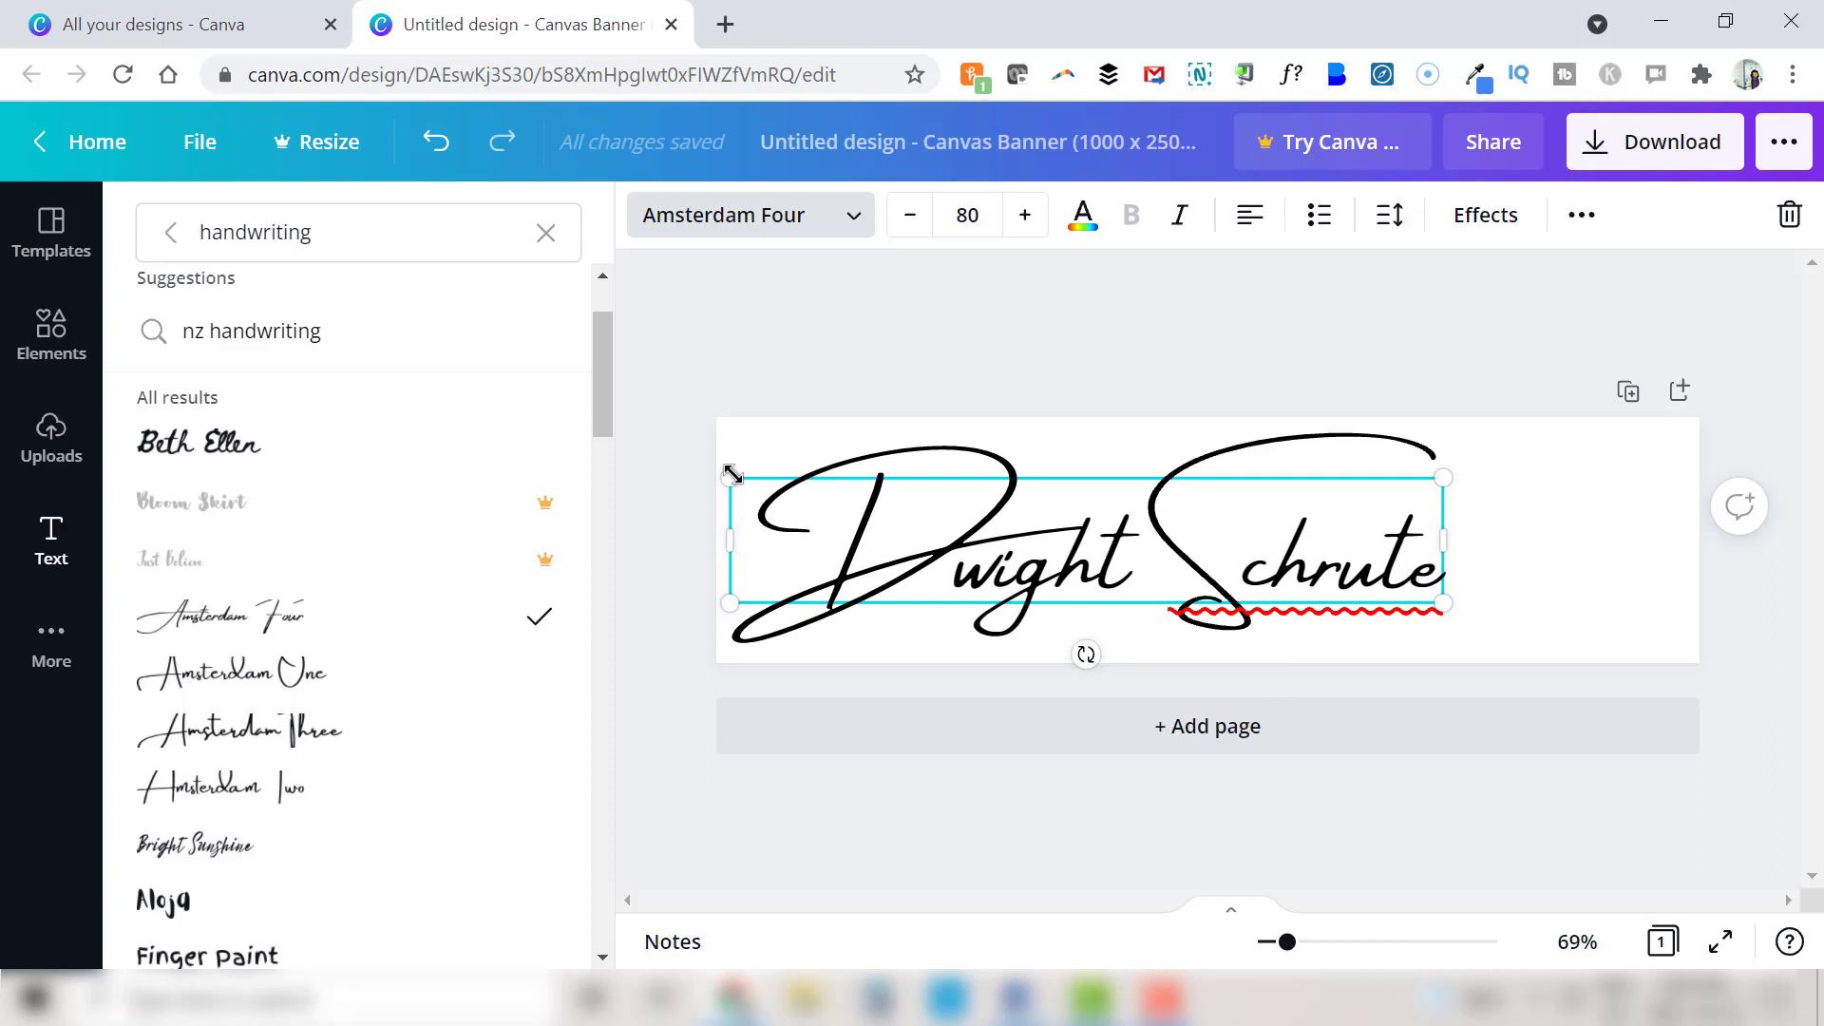
pyautogui.click(1612, 582)
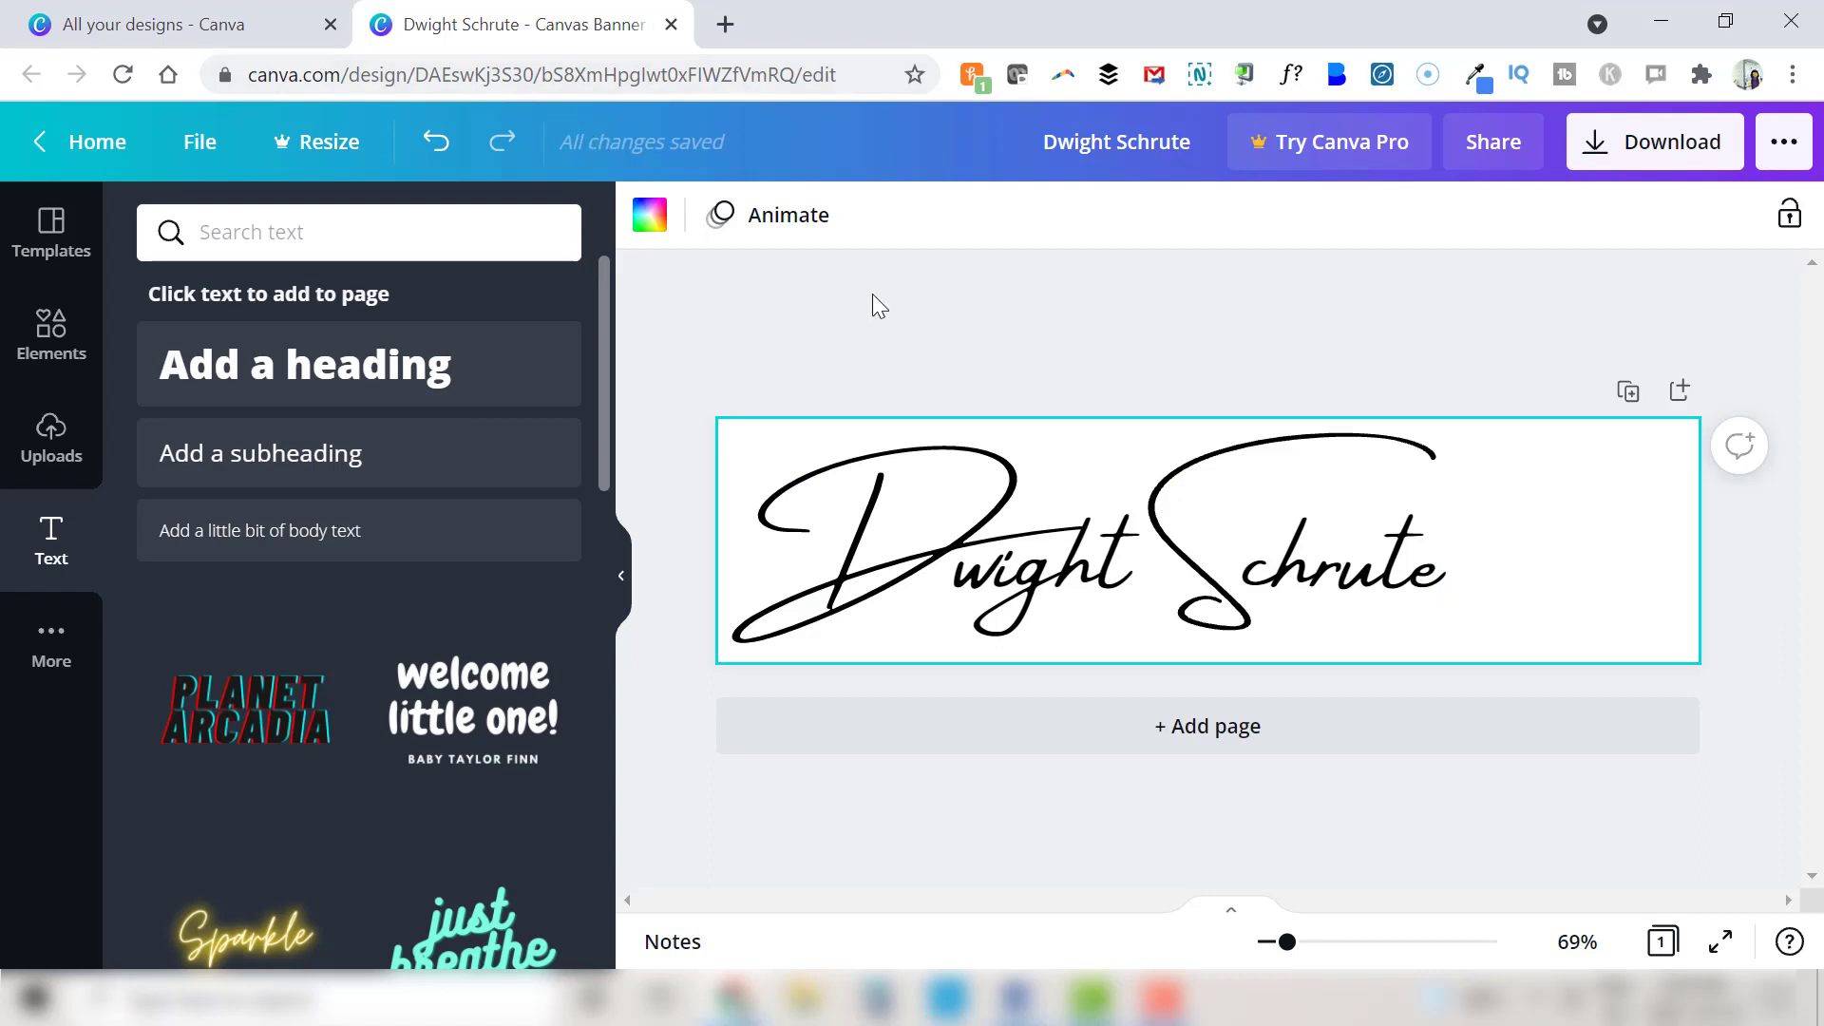
pyautogui.click(1631, 163)
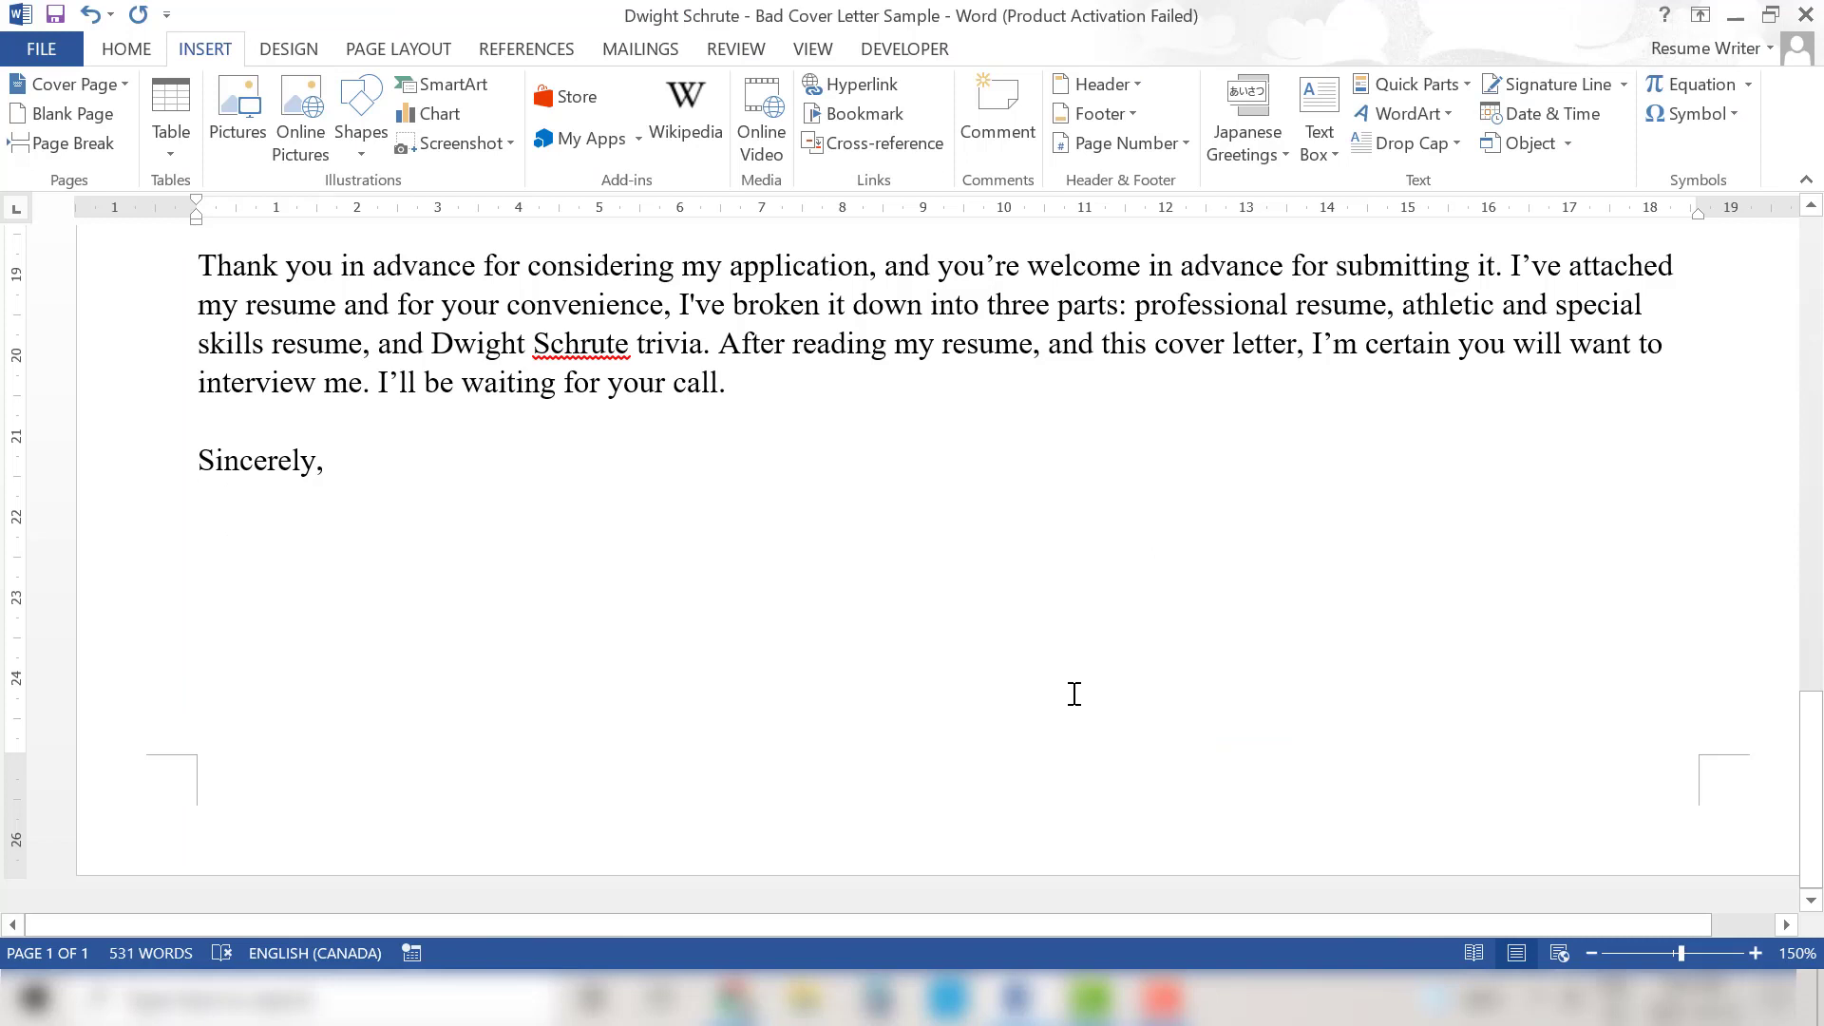
# Insert the downloaded signature PNG below 'Sincerely,' and shrink it to about 1.51 x 6.04 cm
pyautogui.click(206, 489)
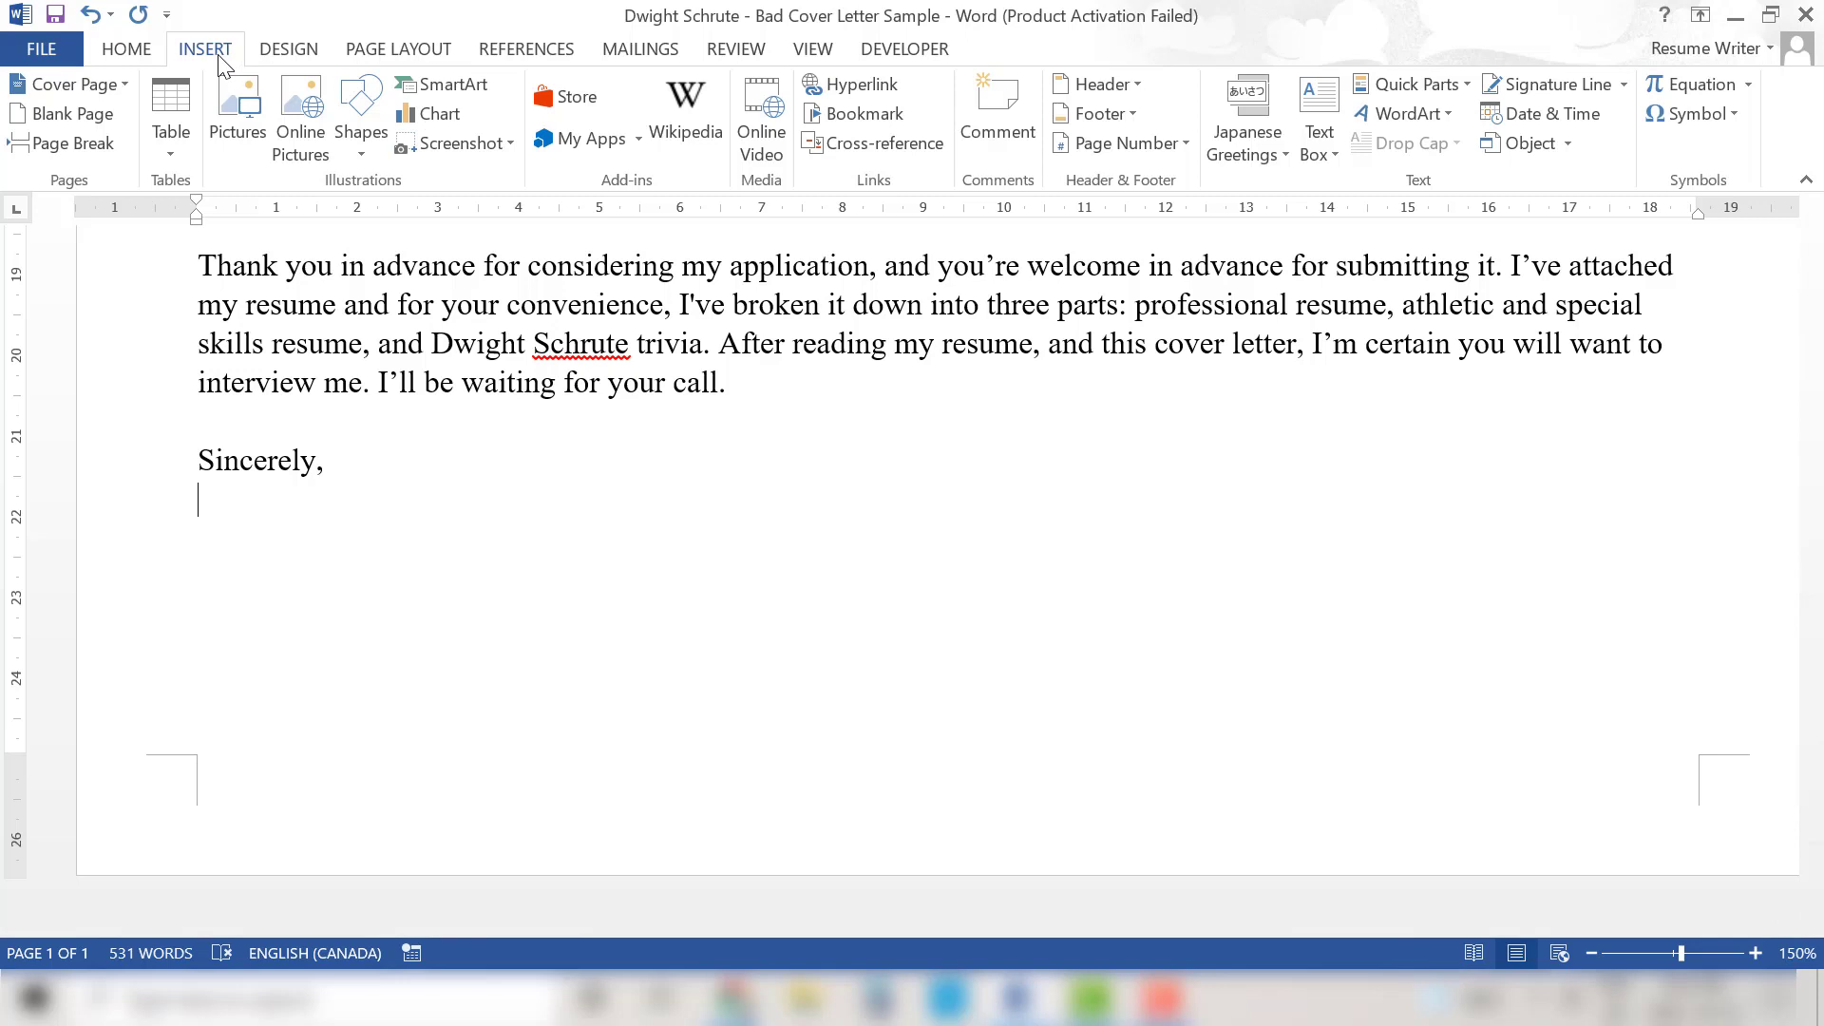
pyautogui.click(241, 135)
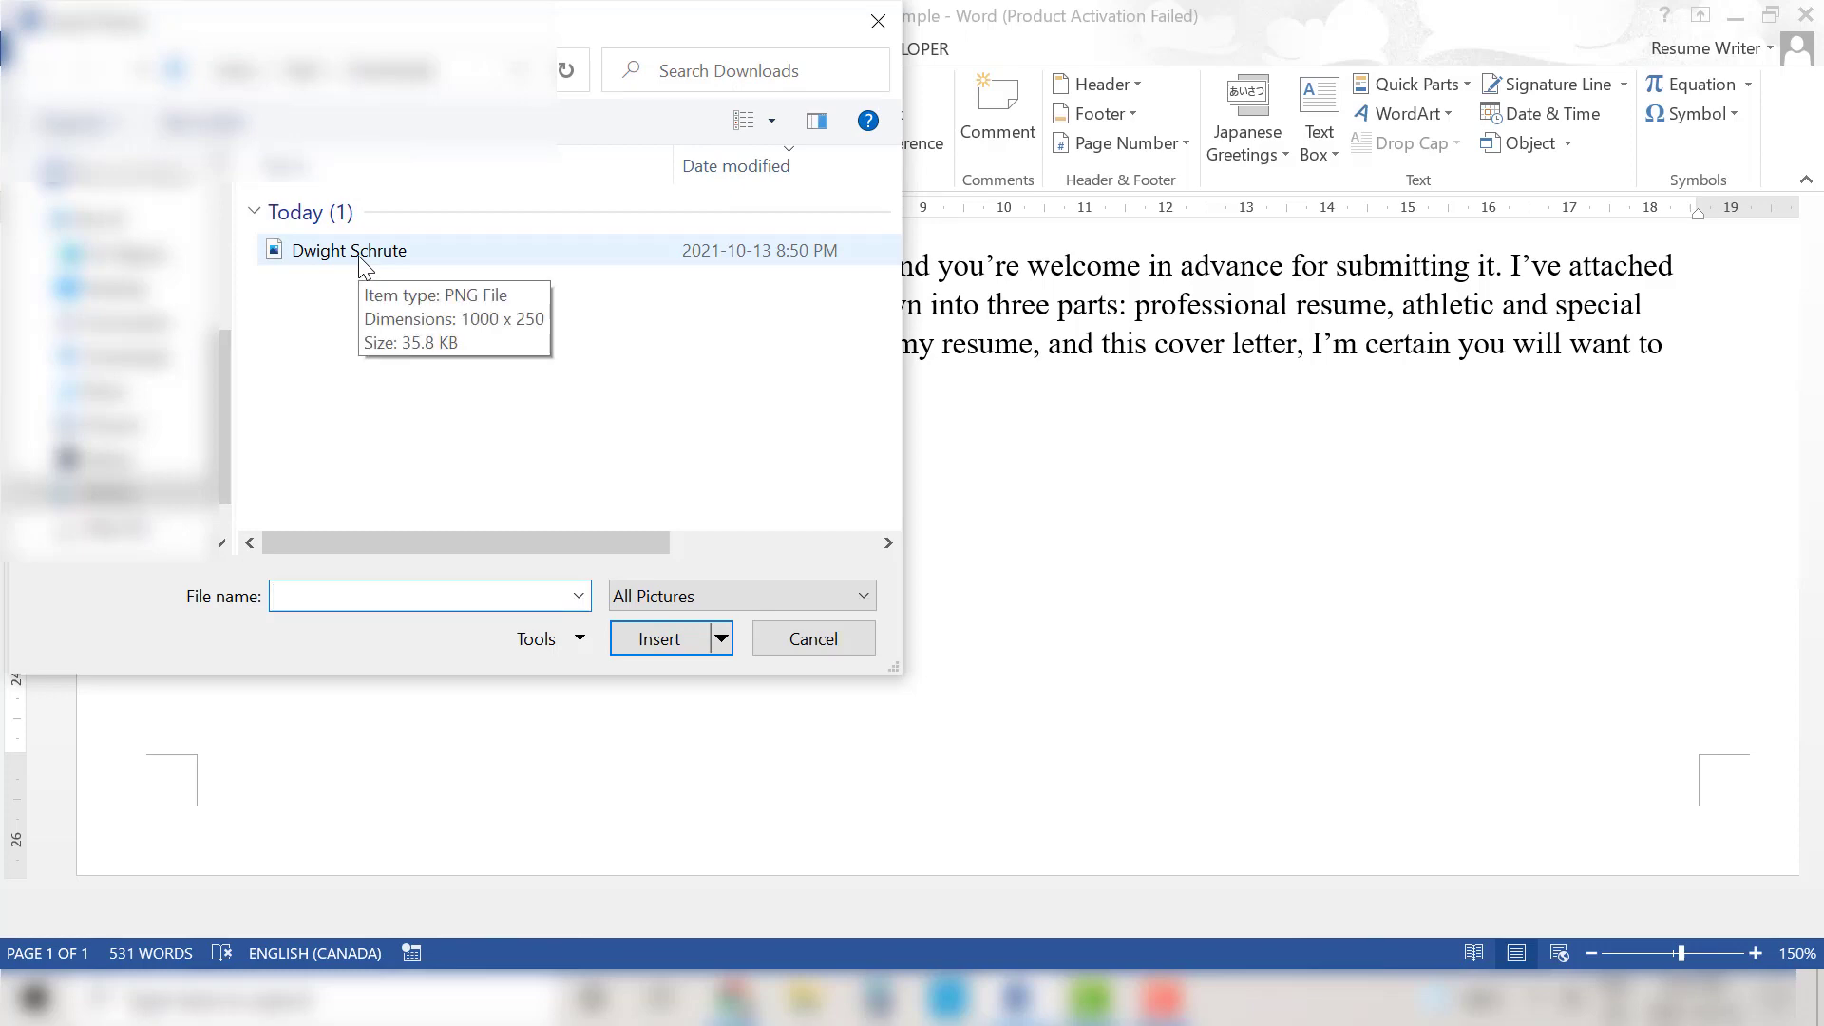
pyautogui.doubleClick(366, 255)
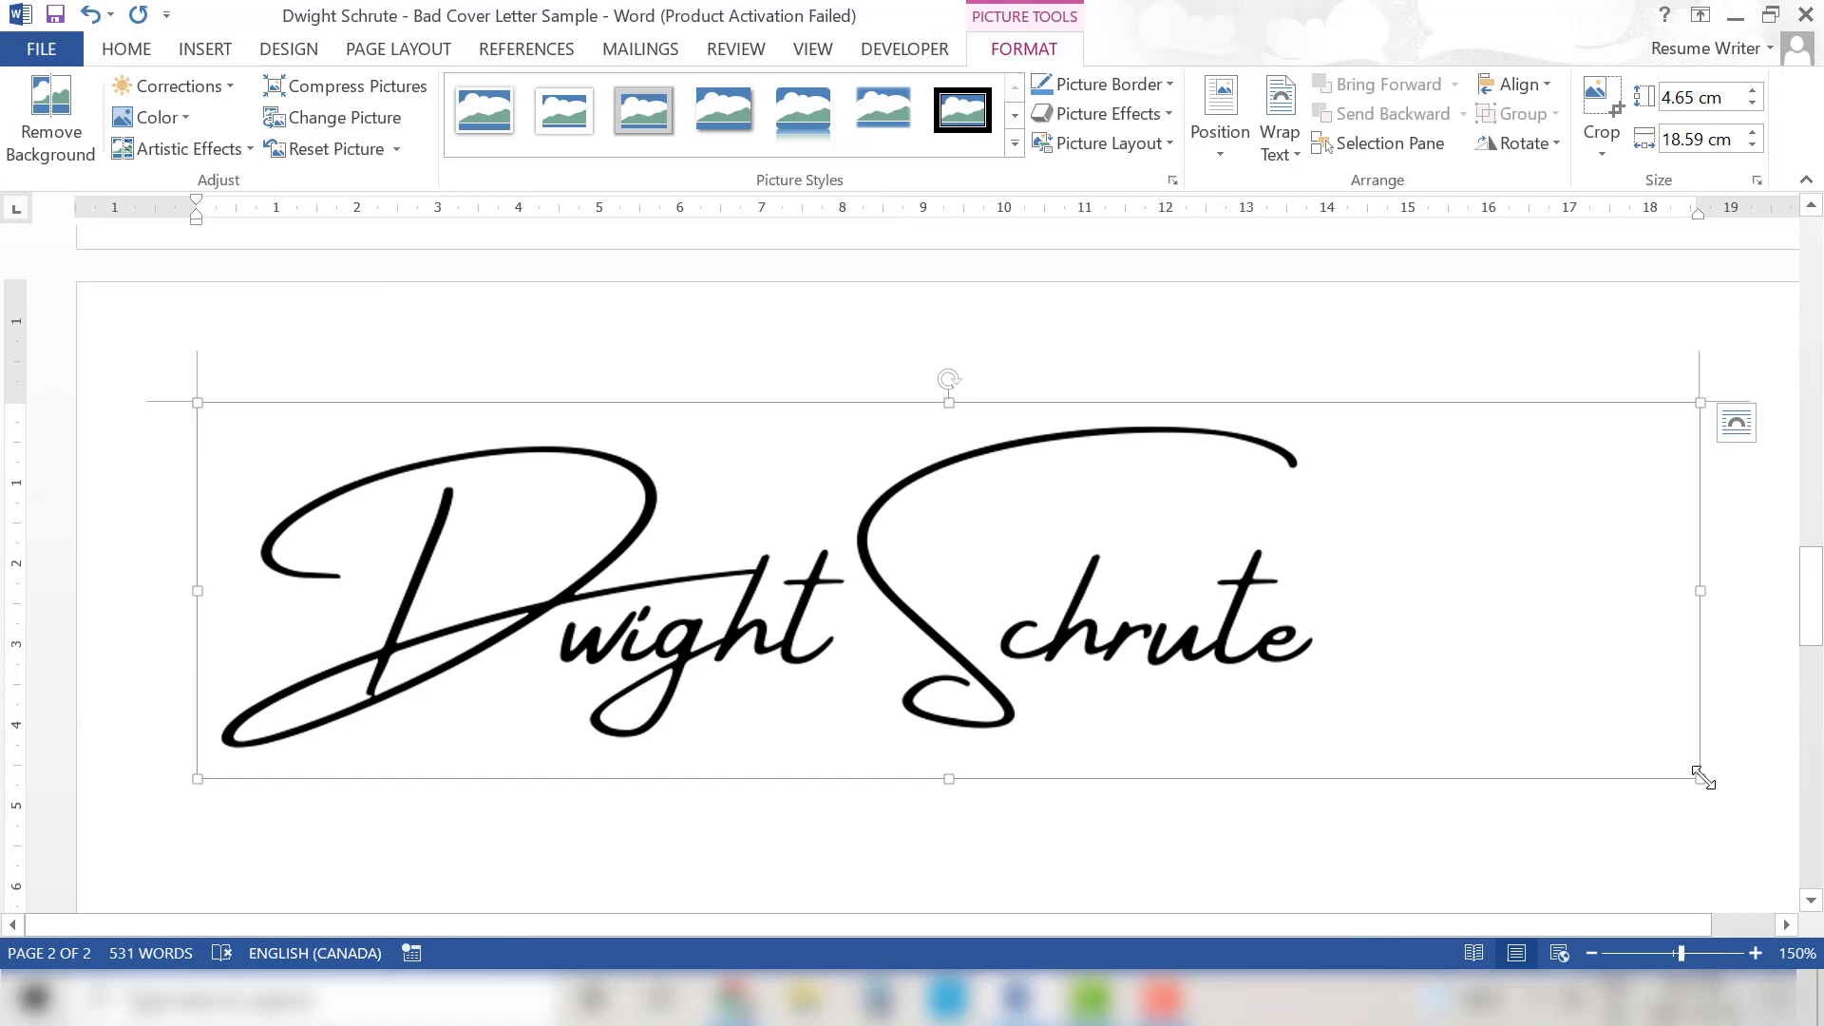
pyautogui.moveTo(1703, 779)
pyautogui.mouseDown()
pyautogui.moveTo(1466, 721)
pyautogui.moveTo(1295, 574)
pyautogui.moveTo(852, 395)
pyautogui.moveTo(750, 370)
pyautogui.moveTo(732, 443)
pyautogui.moveTo(684, 419)
pyautogui.mouseUp()
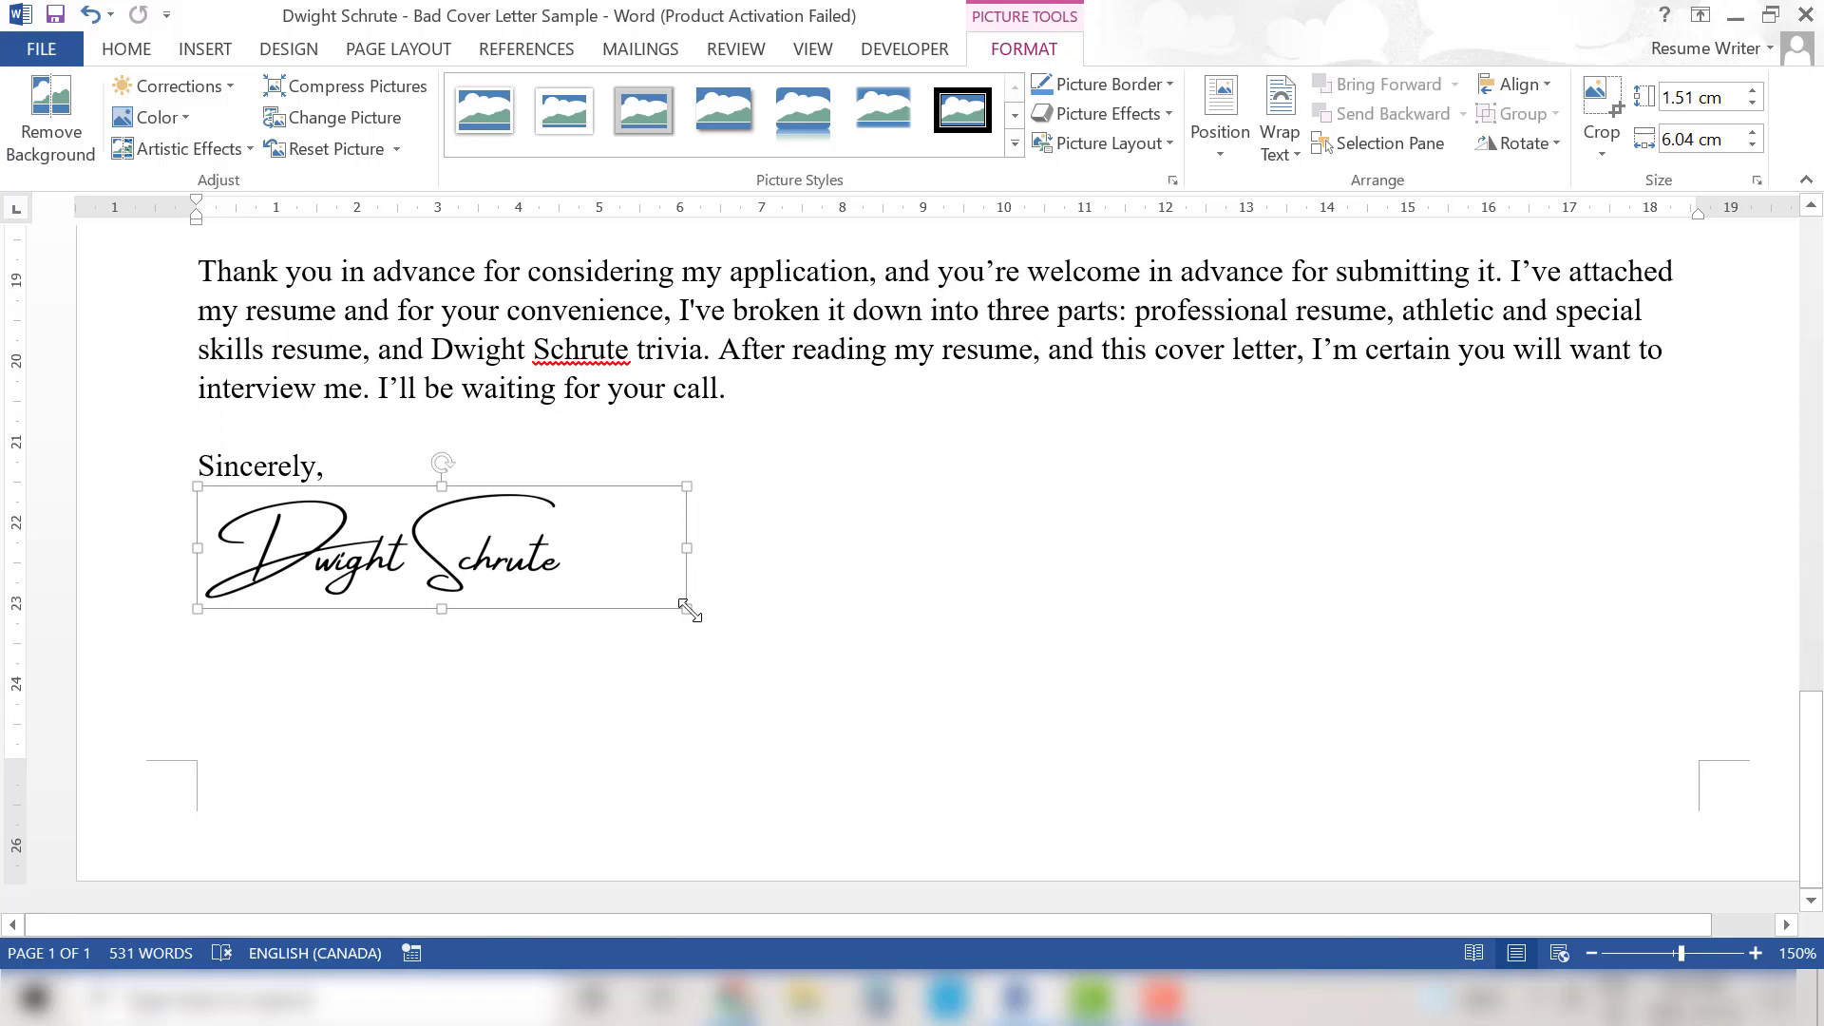
pyautogui.moveTo(691, 612); pyautogui.dragTo(613, 595)
pyautogui.click(776, 591)
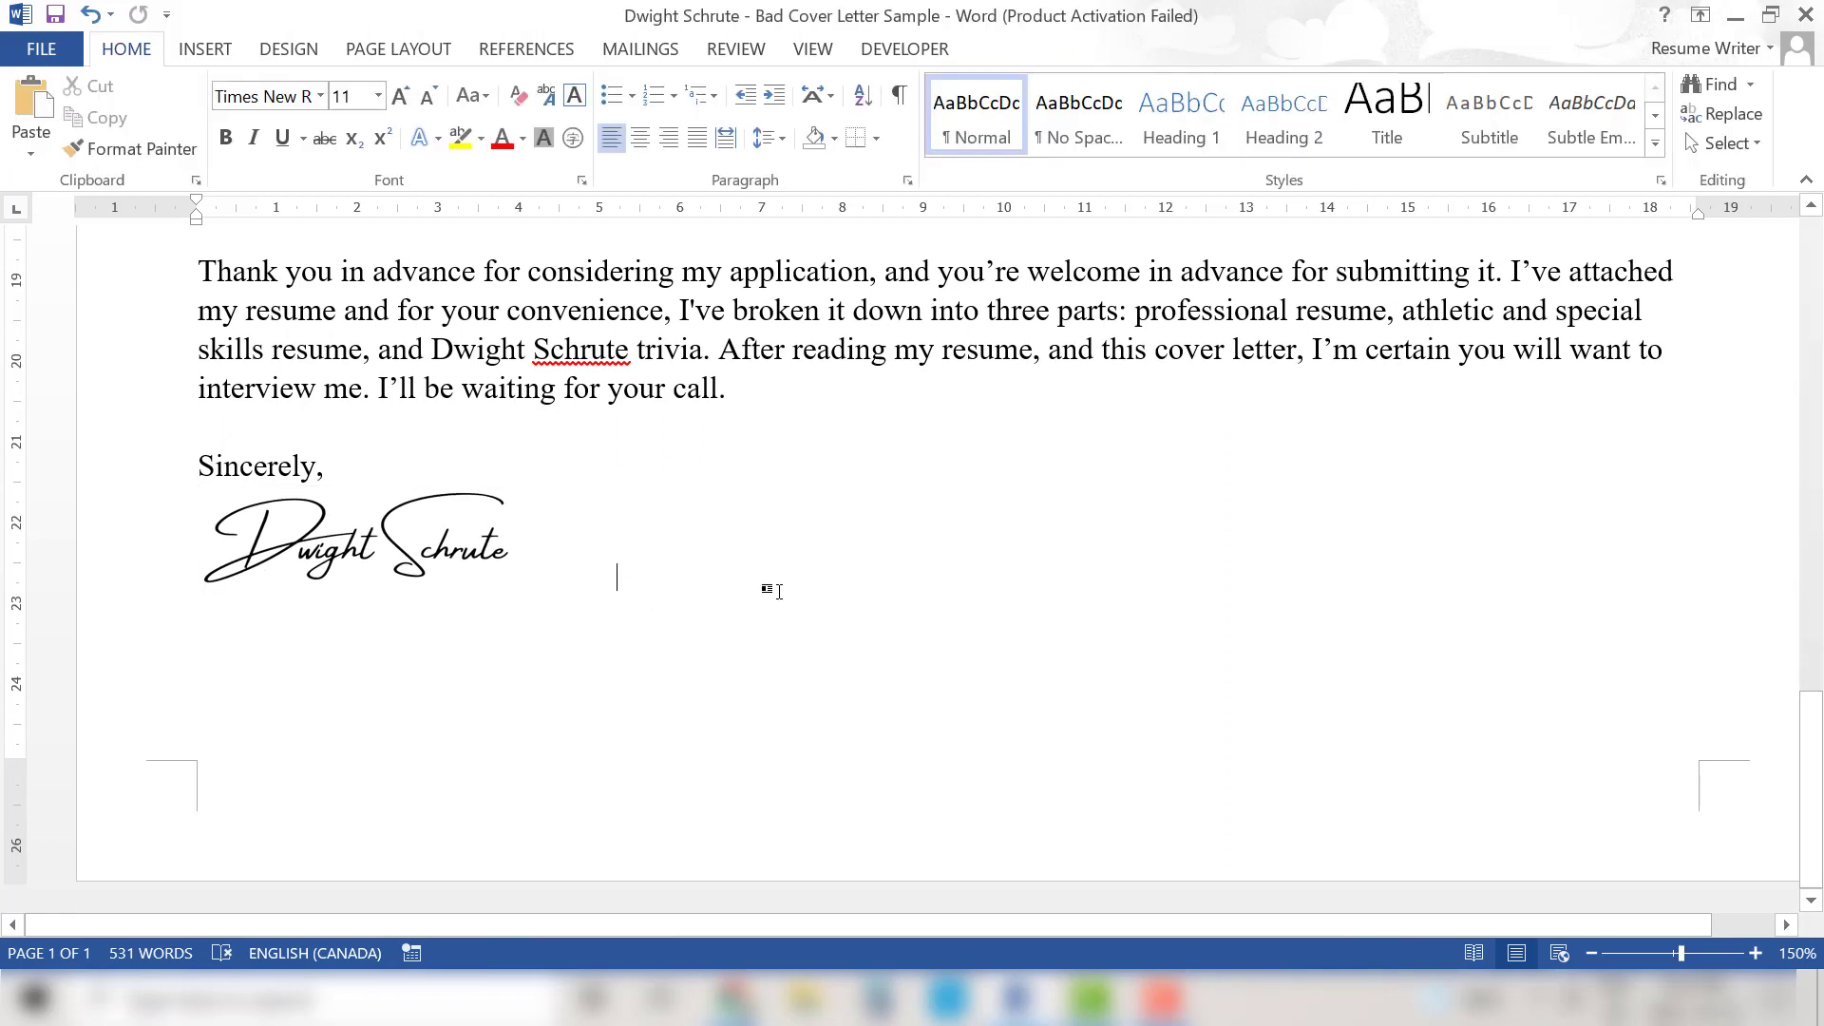